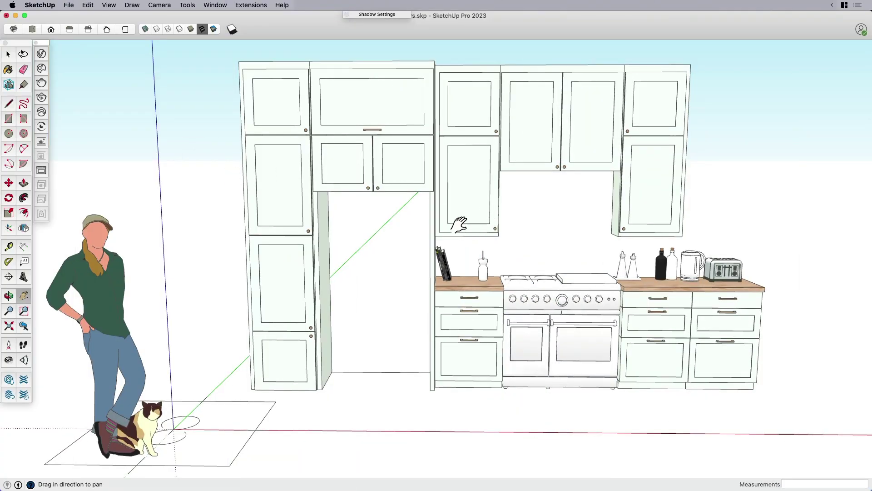
Step: Orbit and zoom in to frame the right countertop's square front corner beside the toaster
{"action": "middle_click_drag", "start_coordinate": [459, 222], "coordinate": [437, 225]}
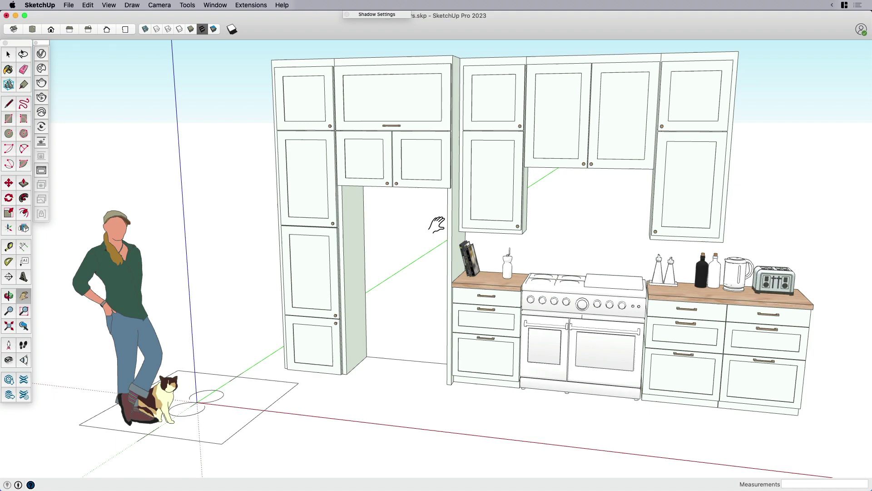
{"action": "scroll", "coordinate": [576, 263], "scroll_direction": "up", "scroll_amount": 2}
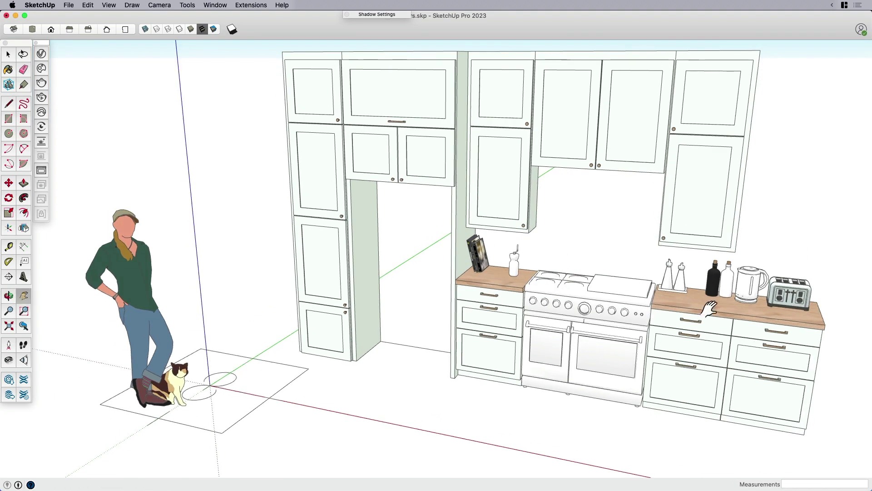
{"action": "scroll", "coordinate": [709, 310], "scroll_direction": "down", "scroll_amount": 2}
{"action": "middle_click_drag", "start_coordinate": [691, 306], "coordinate": [568, 309]}
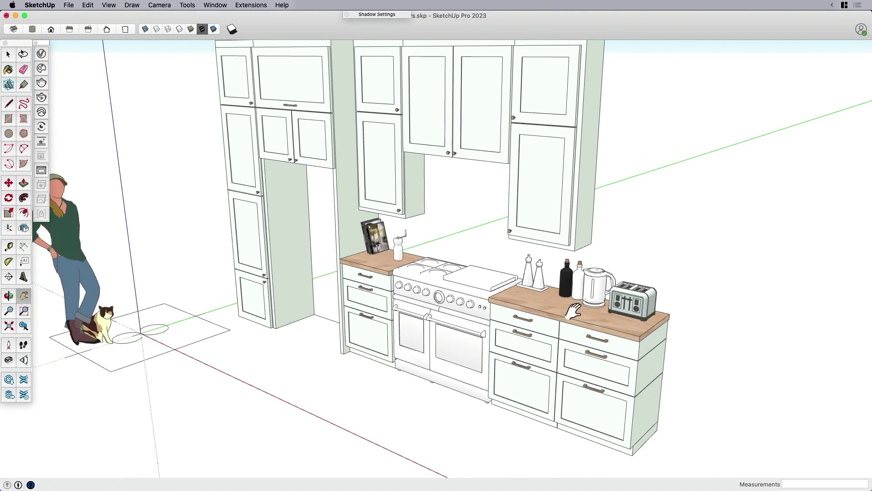
{"action": "scroll", "coordinate": [573, 310], "scroll_direction": "up", "scroll_amount": 4}
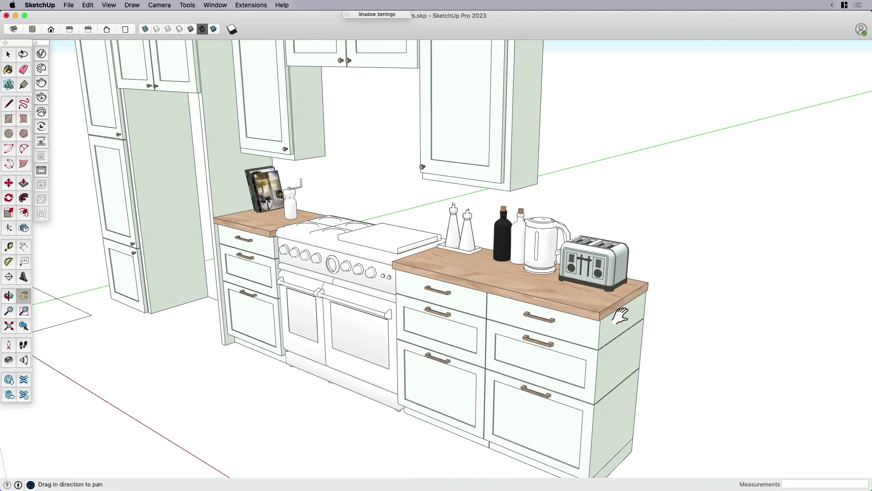
{"action": "scroll", "coordinate": [620, 315], "scroll_direction": "up", "scroll_amount": 2}
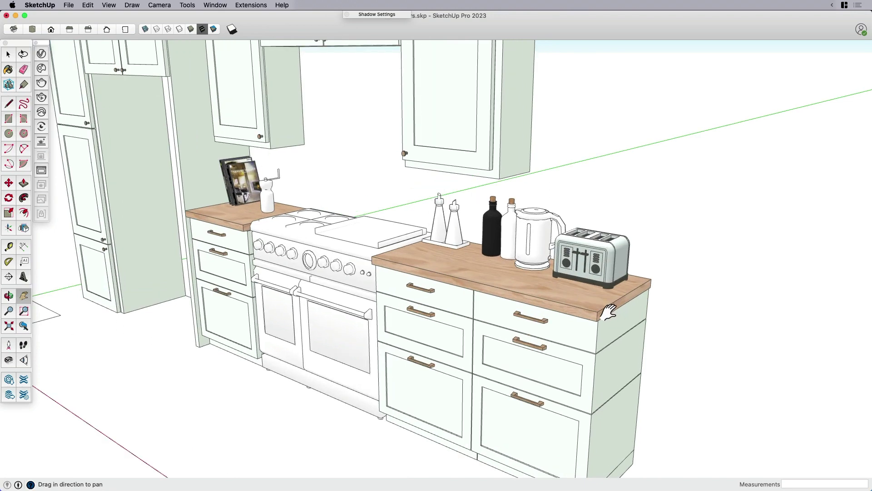
{"action": "scroll", "coordinate": [600, 309], "scroll_direction": "up", "scroll_amount": 2}
{"action": "scroll", "coordinate": [590, 306], "scroll_direction": "up", "scroll_amount": 3}
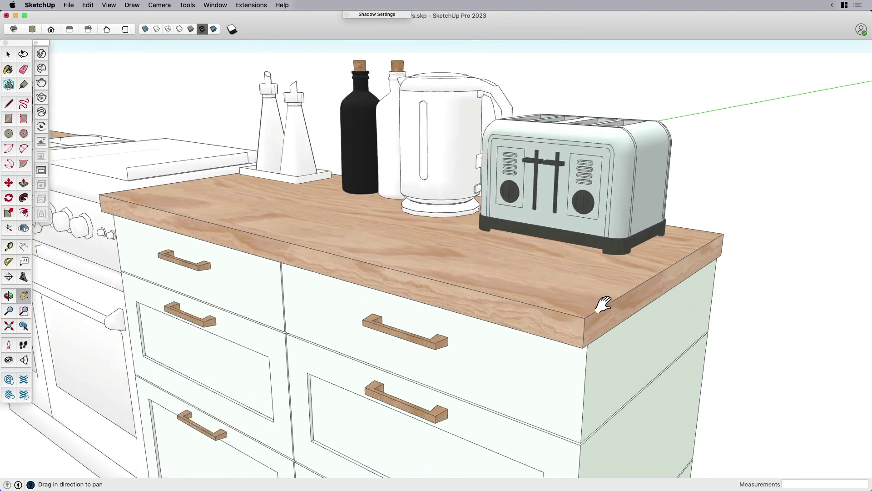
{"action": "scroll", "coordinate": [496, 238], "scroll_direction": "down", "scroll_amount": 1}
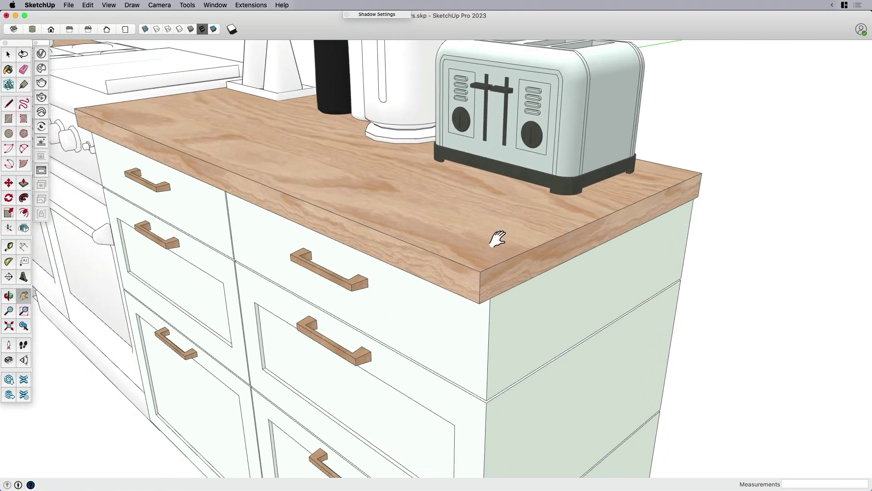
{"action": "scroll", "coordinate": [459, 241], "scroll_direction": "up", "scroll_amount": 3}
{"action": "key", "text": "space"}
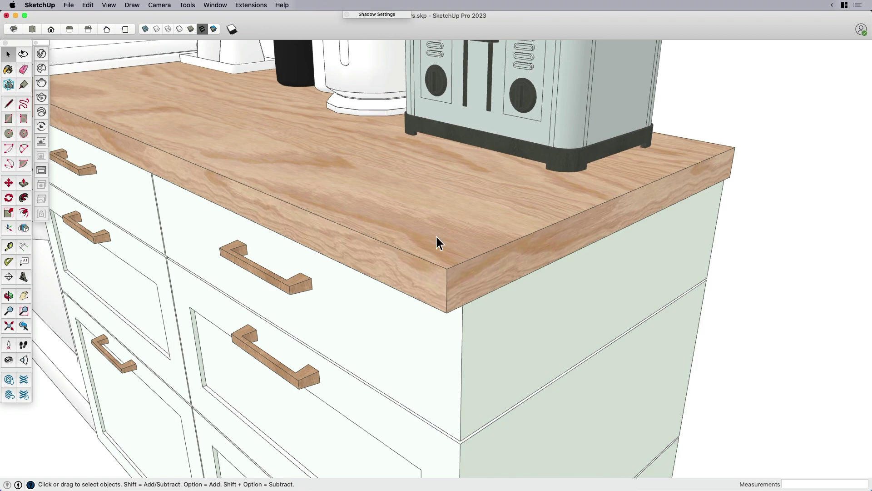
{"action": "scroll", "coordinate": [450, 222], "scroll_direction": "down", "scroll_amount": 2}
{"action": "middle_click_drag", "start_coordinate": [458, 228], "coordinate": [471, 302]}
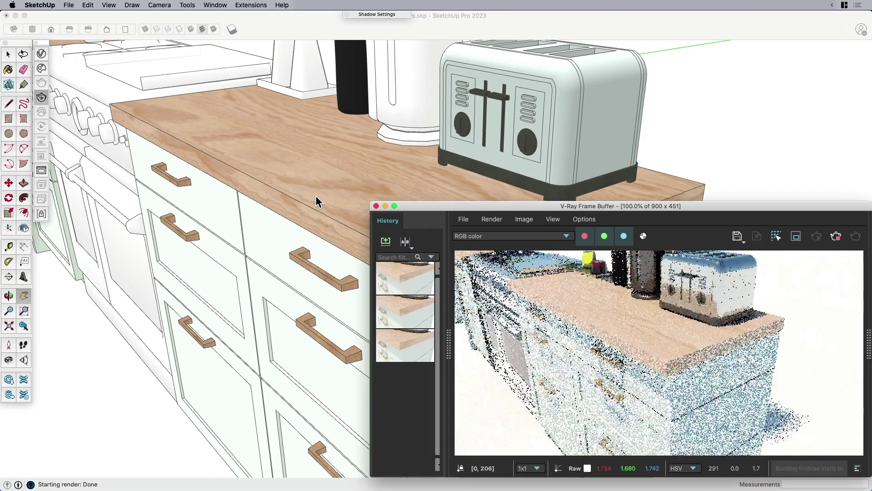
Step: Pan and zoom onto the countertop's front edge, then stop the V-Ray render to keep it
{"action": "left_click", "coordinate": [341, 191]}
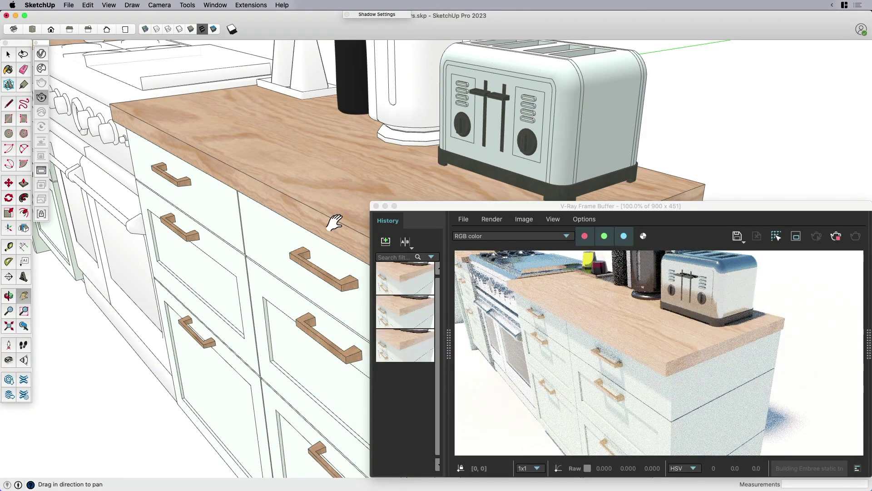
{"action": "left_click_drag", "start_coordinate": [335, 220], "coordinate": [256, 176]}
{"action": "scroll", "coordinate": [338, 211], "scroll_direction": "up", "scroll_amount": 8}
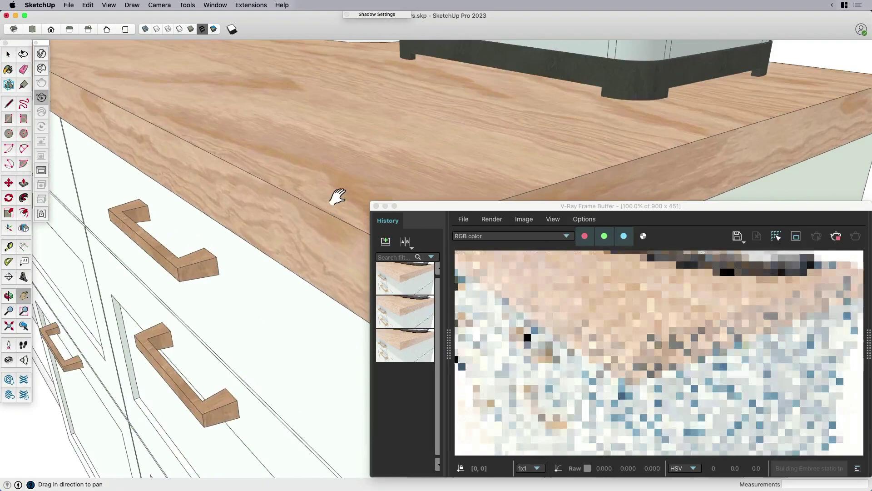
{"action": "left_click_drag", "start_coordinate": [284, 210], "coordinate": [291, 221]}
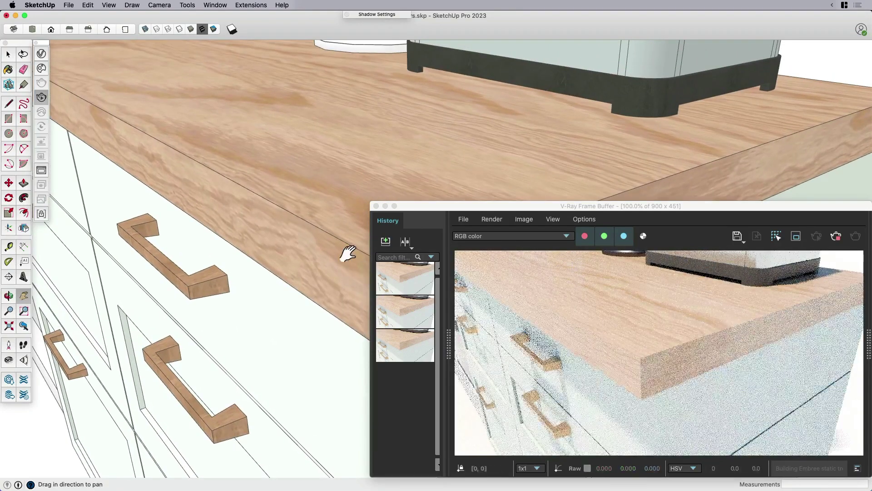
{"action": "middle_click_drag", "start_coordinate": [284, 287], "coordinate": [288, 266]}
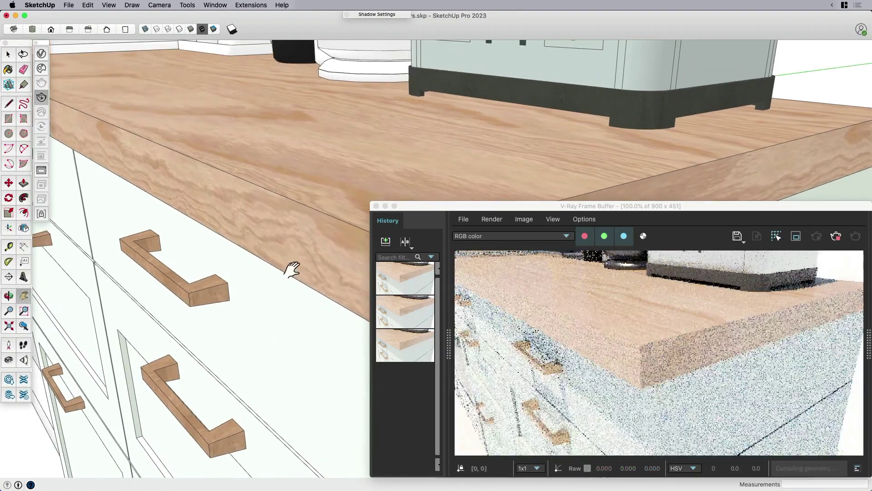
{"action": "scroll", "coordinate": [245, 271], "scroll_direction": "up", "scroll_amount": 3}
{"action": "left_click_drag", "start_coordinate": [246, 272], "coordinate": [227, 259]}
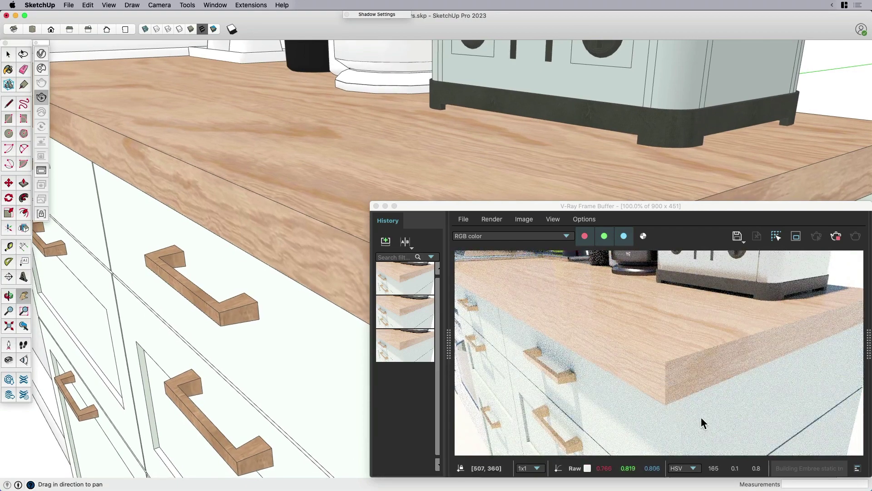
{"action": "left_click", "coordinate": [836, 236]}
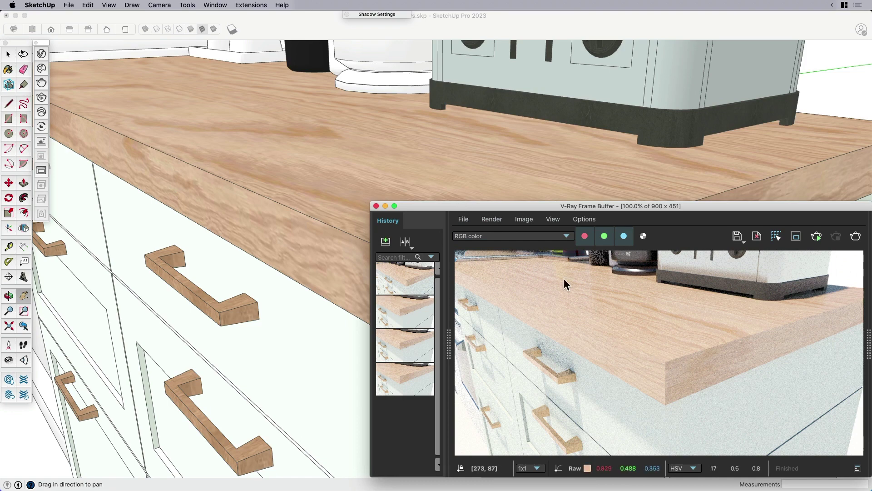
Step: Move the V-Ray Frame Buffer aside and select the countertop group
{"action": "left_click_drag", "start_coordinate": [415, 207], "coordinate": [645, 213]}
{"action": "left_click", "coordinate": [468, 288]}
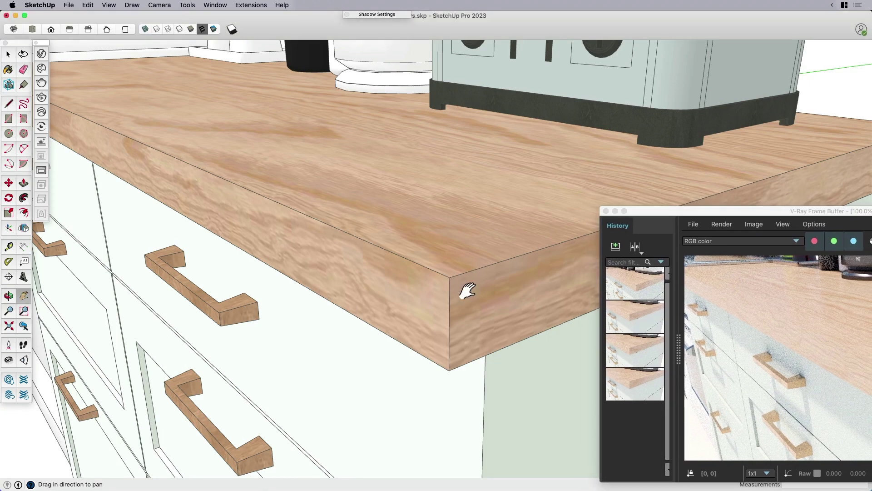
{"action": "key", "text": "space"}
{"action": "left_click", "coordinate": [465, 292]}
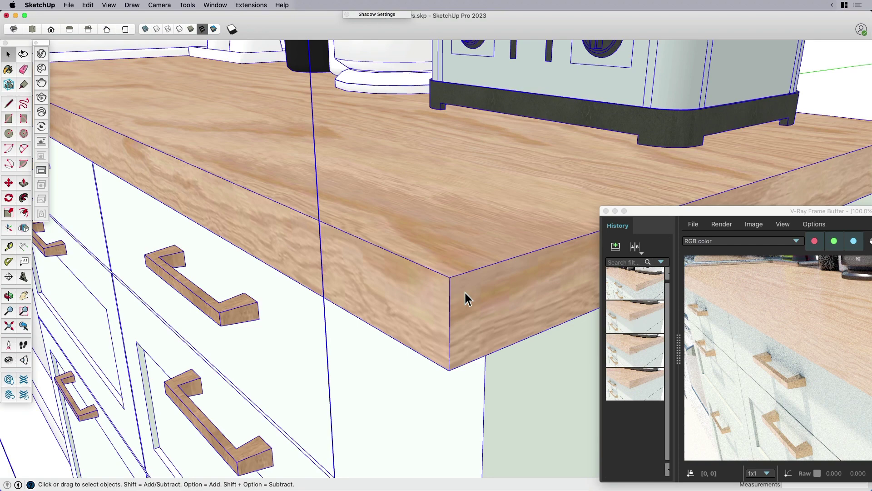
Step: Open the countertop group for editing and pick its top face
{"action": "double_click", "coordinate": [435, 288]}
{"action": "left_click", "coordinate": [438, 290]}
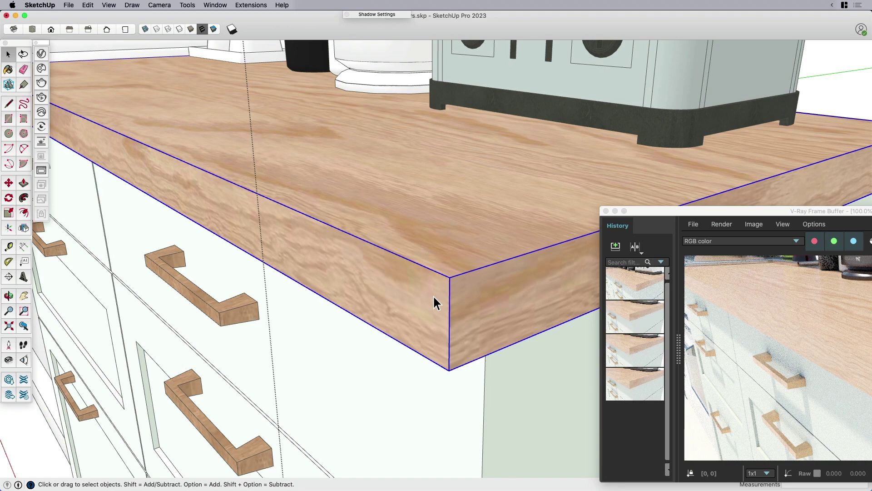
{"action": "double_click", "coordinate": [432, 296]}
{"action": "left_click", "coordinate": [455, 271]}
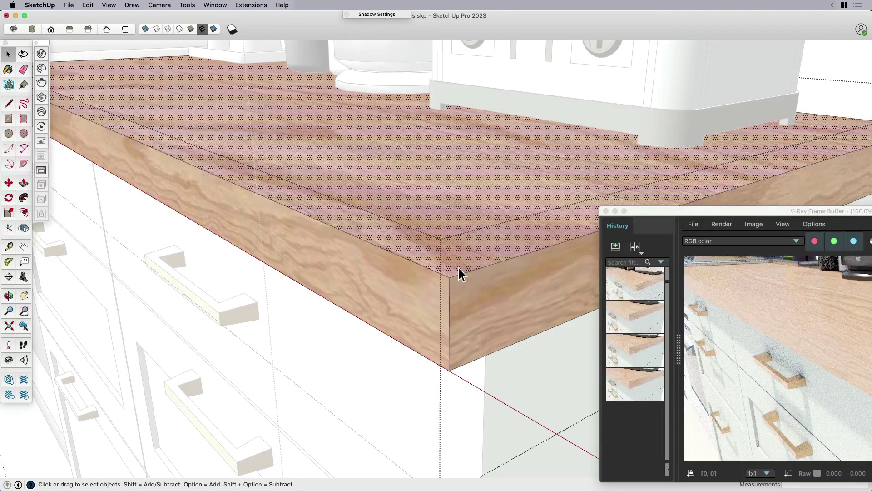
Step: Launch Round Corner from Tools > Fredo6 Collection > RoundCorner
{"action": "left_click", "coordinate": [187, 5]}
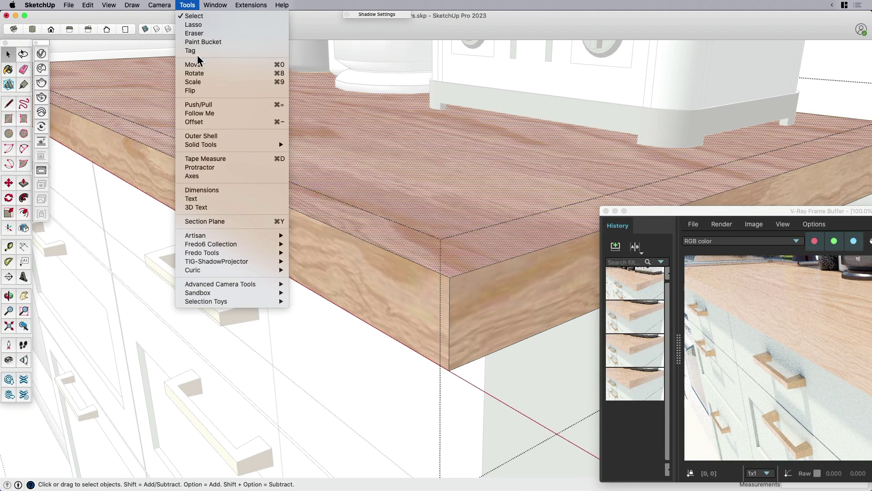
{"action": "mouse_move", "coordinate": [236, 253]}
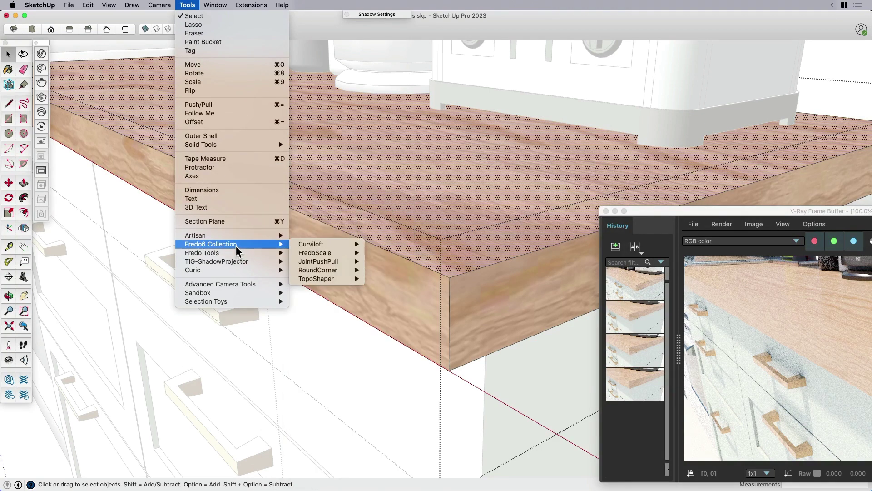
{"action": "mouse_move", "coordinate": [324, 245]}
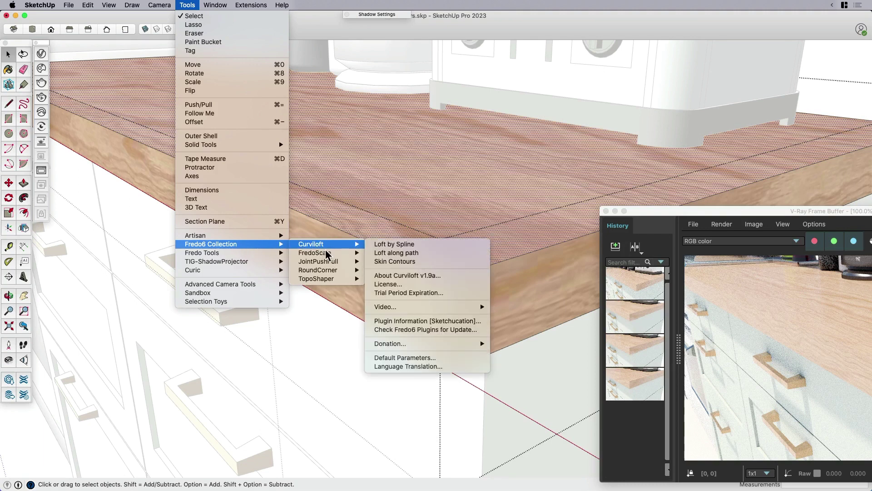
{"action": "mouse_move", "coordinate": [329, 271]}
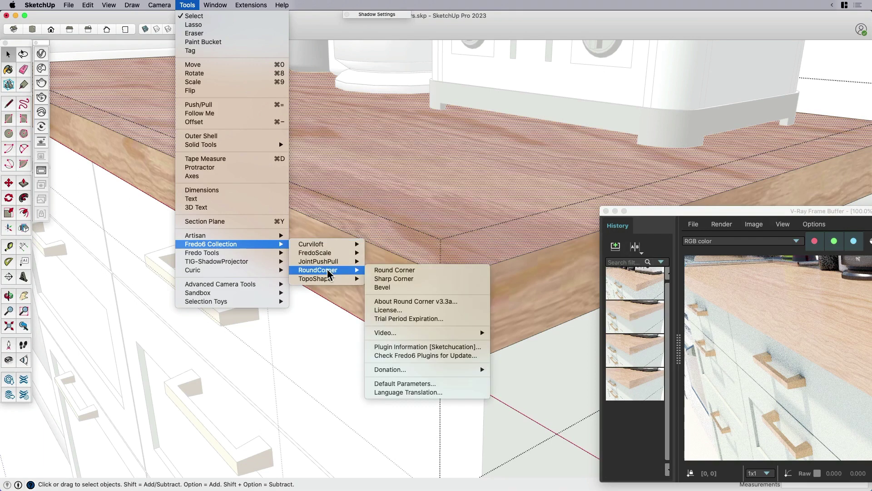
{"action": "left_click", "coordinate": [388, 271]}
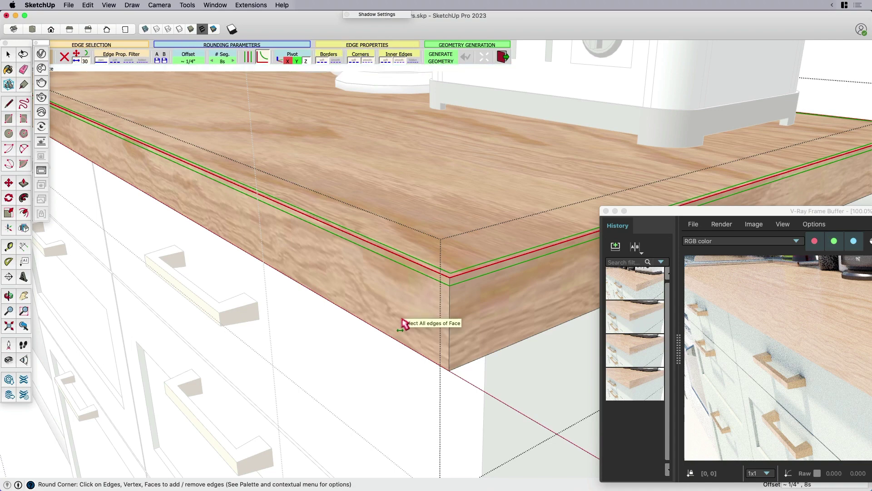
Step: Round the countertop's front-face and top-front edges, then return to the Select tool
{"action": "left_click", "coordinate": [357, 277]}
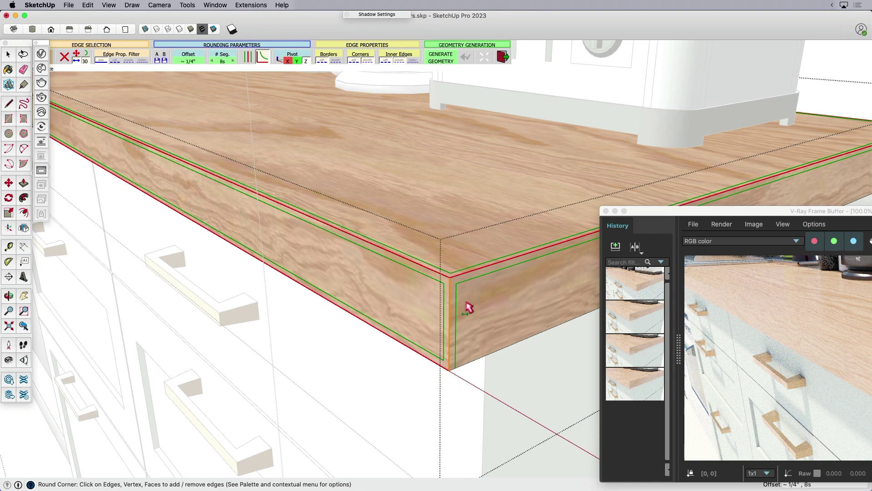
{"action": "left_click", "coordinate": [416, 269]}
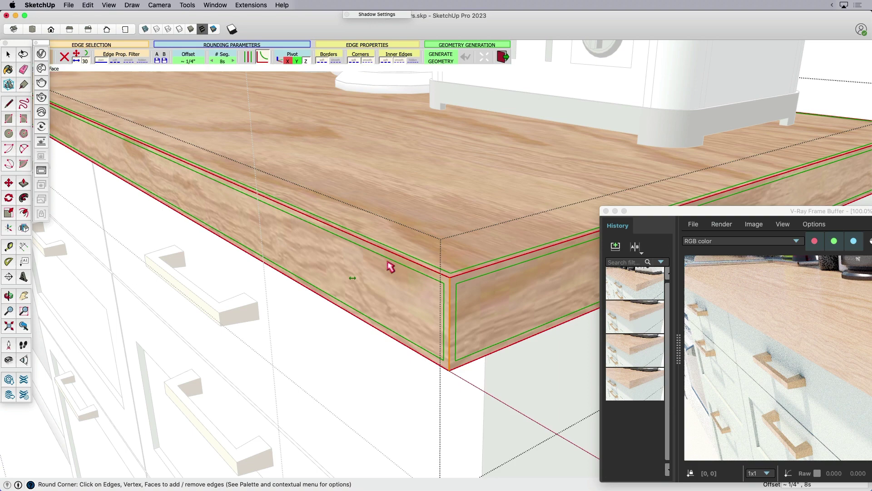
{"action": "left_click", "coordinate": [225, 351]}
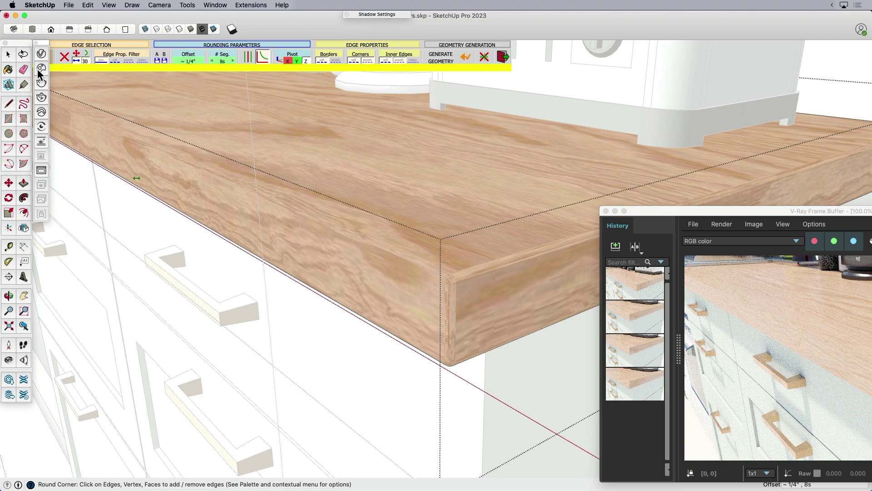
{"action": "left_click", "coordinate": [8, 54]}
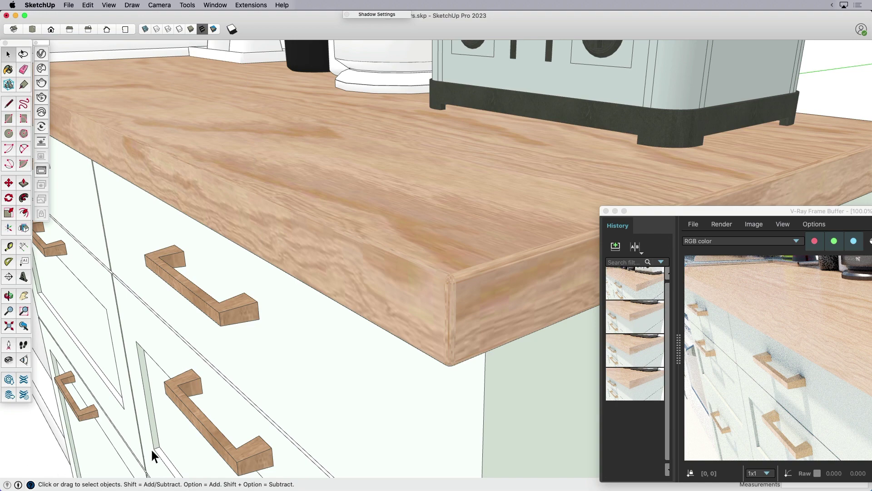
Step: Select all, centre the Frame Buffer and start an interactive V-Ray render
{"action": "key", "text": "super+a"}
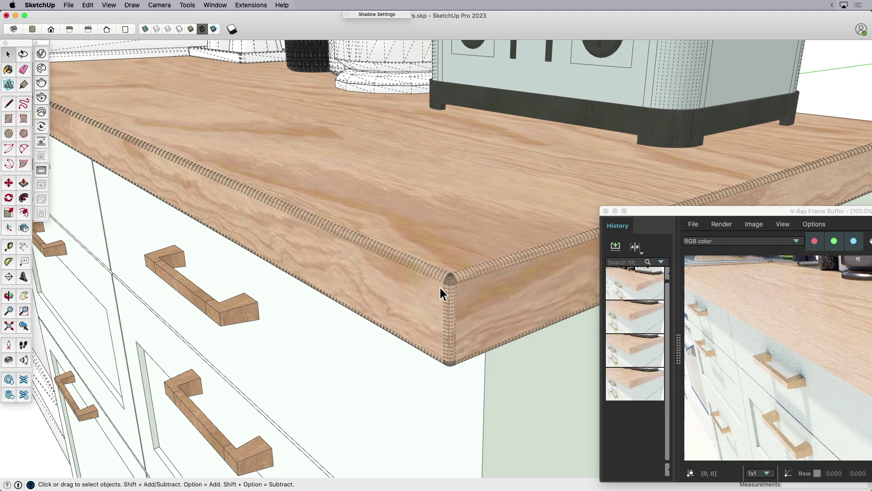
{"action": "left_click_drag", "start_coordinate": [701, 213], "coordinate": [473, 206]}
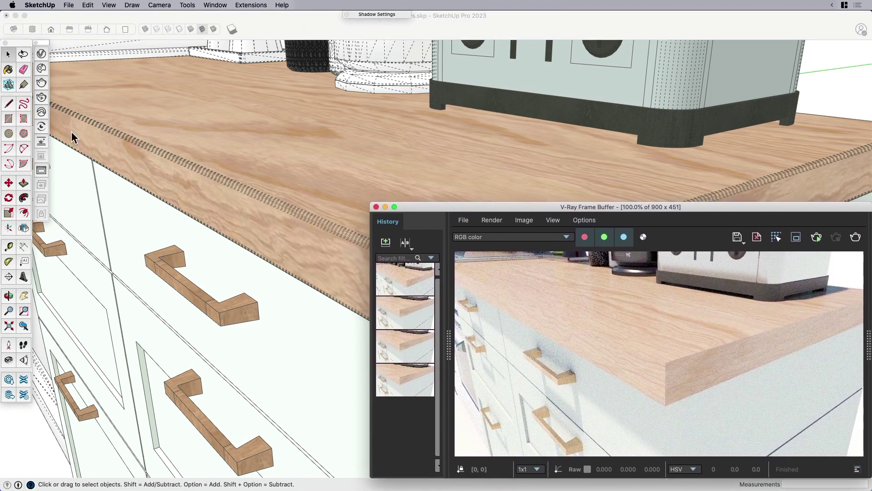
{"action": "left_click", "coordinate": [47, 95]}
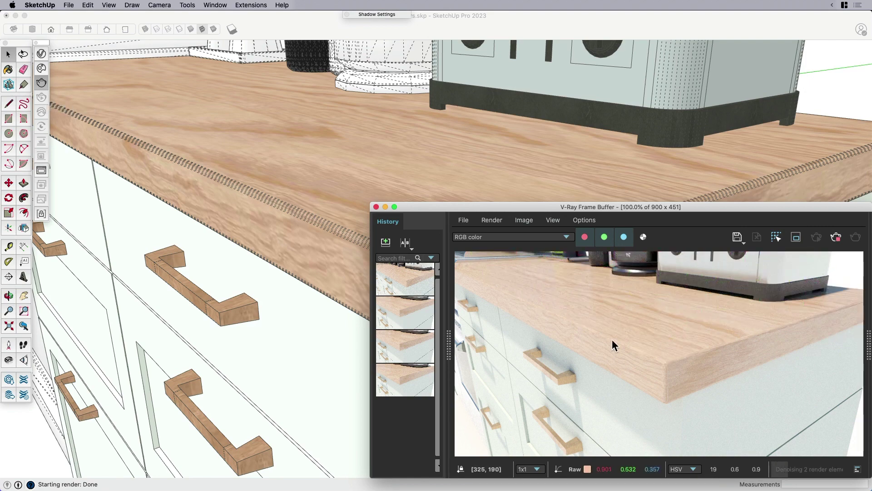
{"action": "scroll", "coordinate": [677, 378], "scroll_direction": "up", "scroll_amount": 1}
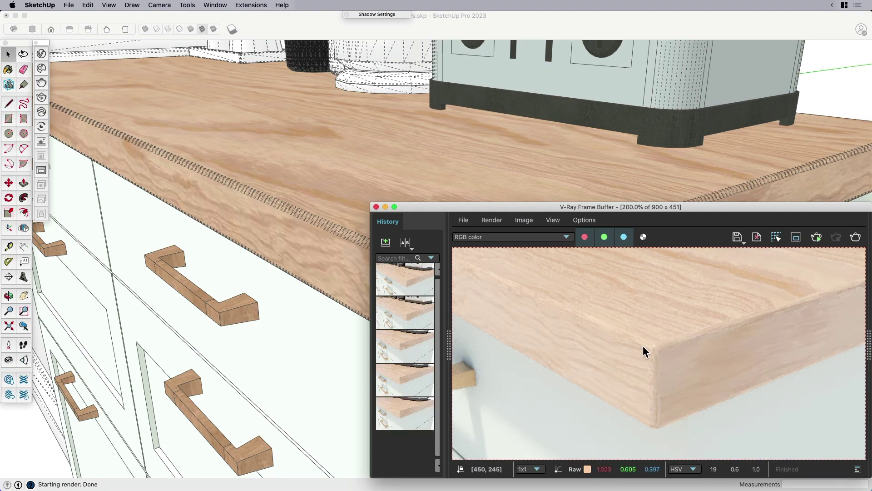
{"action": "scroll", "coordinate": [611, 331], "scroll_direction": "down", "scroll_amount": 1}
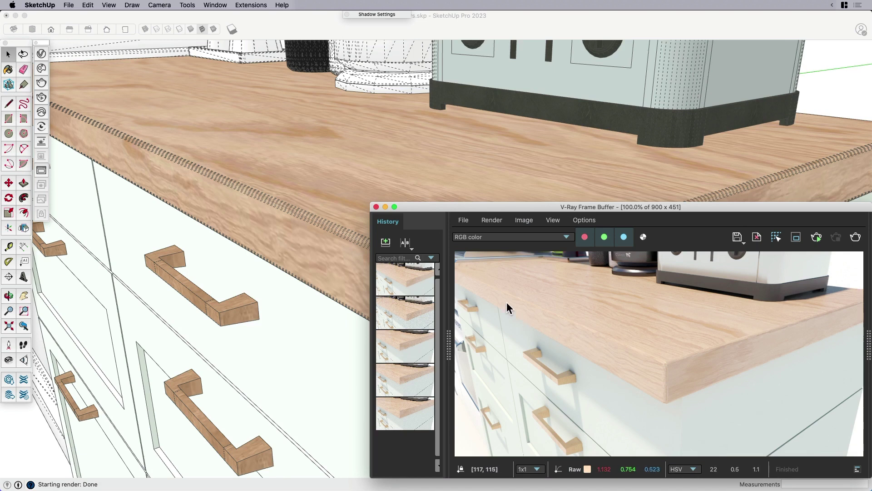
Step: Load earlier square-edged history renders, then the latest one, into the VFB for comparison
{"action": "right_click", "coordinate": [405, 313]}
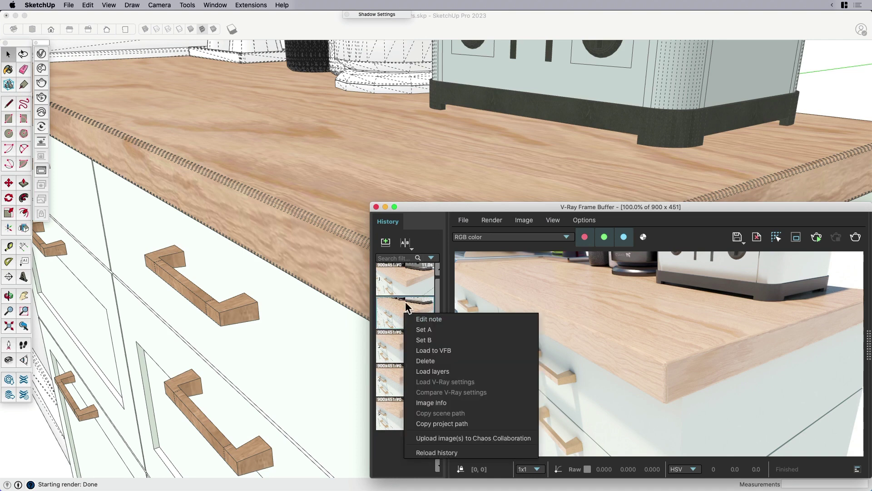
{"action": "left_click", "coordinate": [394, 282]}
{"action": "right_click", "coordinate": [405, 321]}
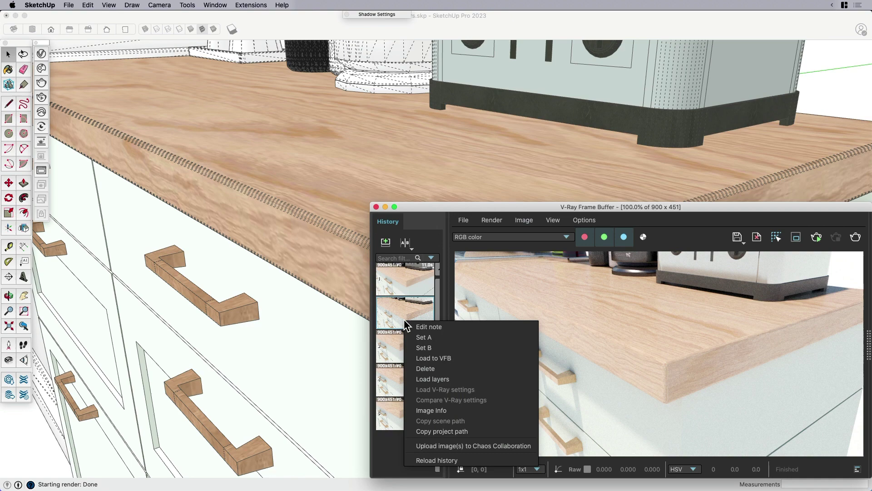
{"action": "left_click", "coordinate": [427, 358]}
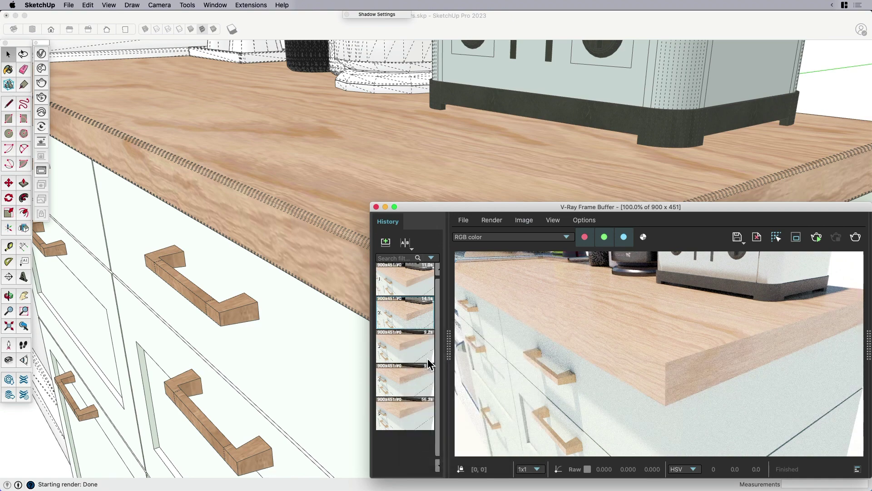
{"action": "scroll", "coordinate": [667, 387], "scroll_direction": "up", "scroll_amount": 1}
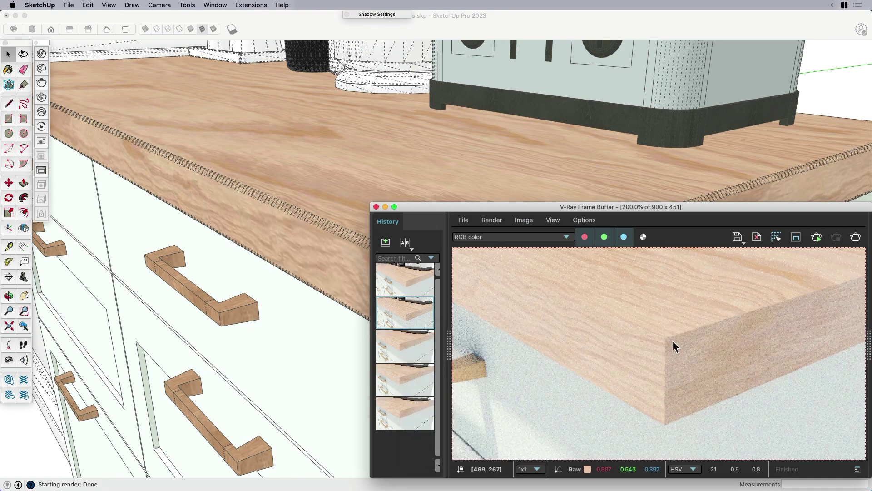
{"action": "right_click", "coordinate": [400, 282]}
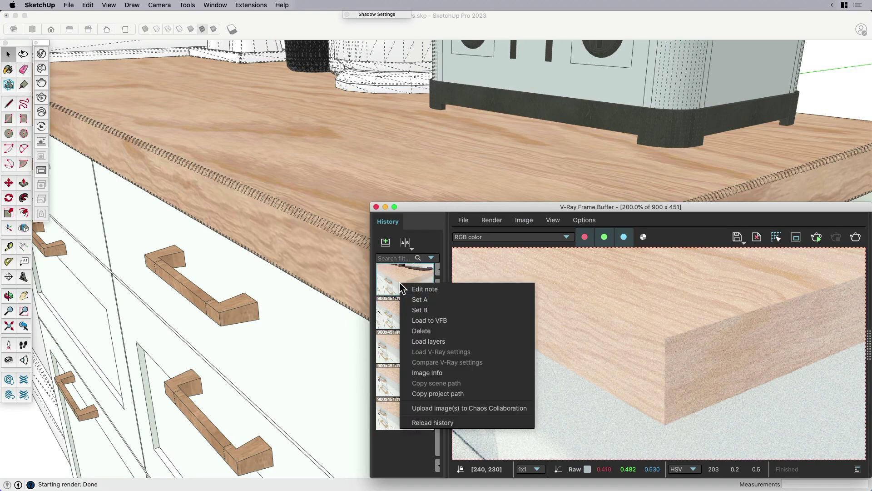
{"action": "left_click", "coordinate": [426, 320]}
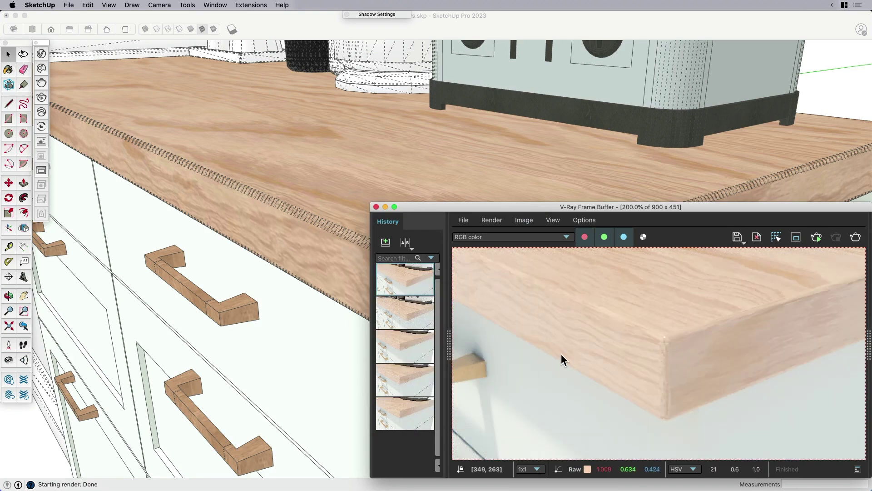
Step: Render with the shadow time at 03:00 PM and stop once the image is clean
{"action": "left_click", "coordinate": [42, 99]}
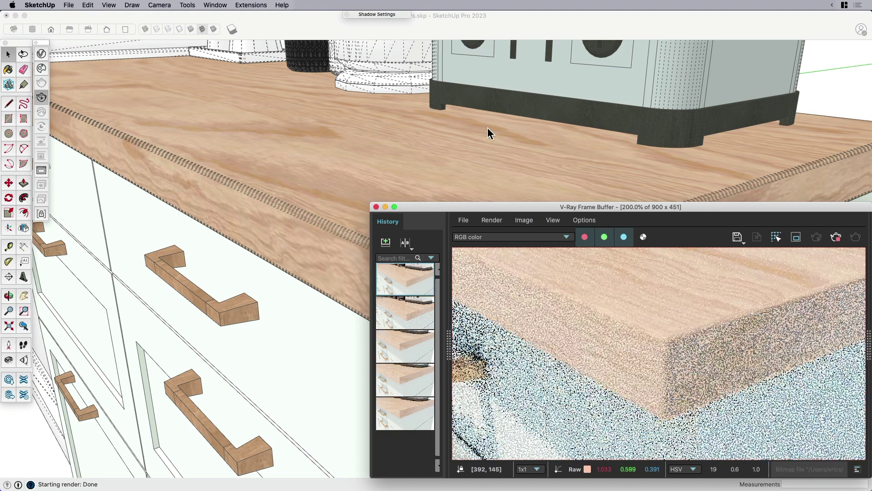
{"action": "left_click", "coordinate": [384, 14]}
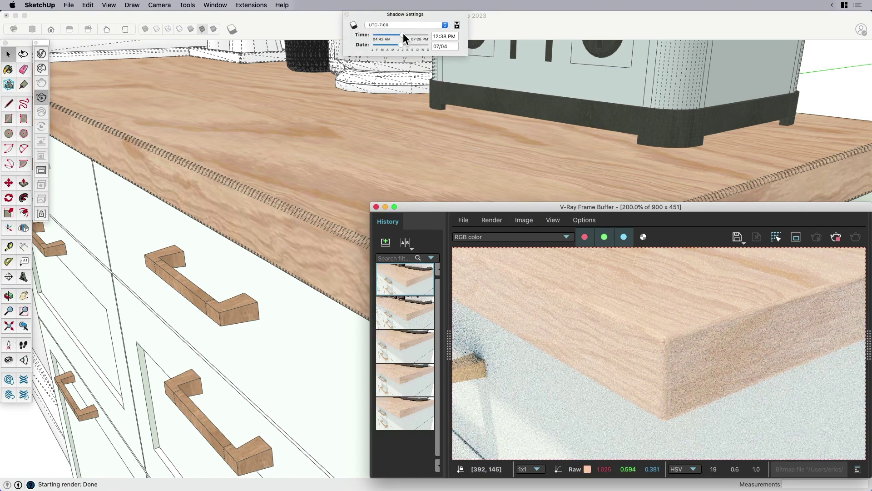
{"action": "left_click_drag", "start_coordinate": [402, 32], "coordinate": [411, 31]}
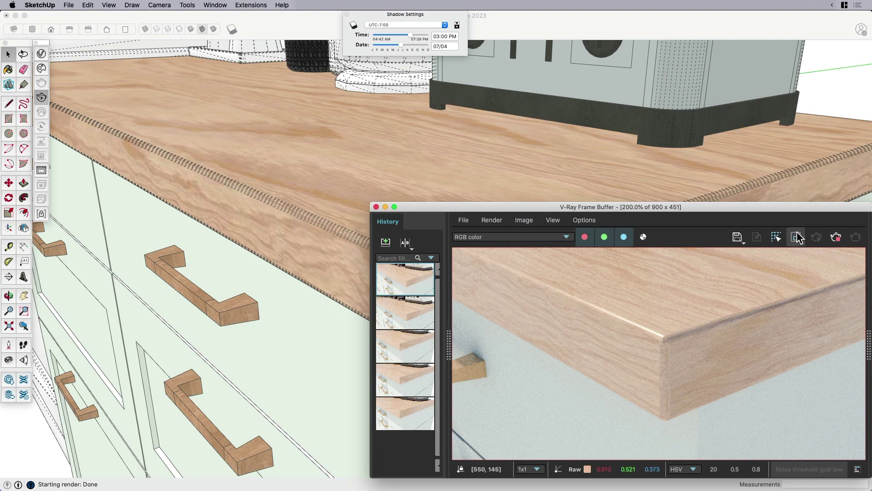
{"action": "left_click", "coordinate": [835, 239]}
Step: Undo the Round Corner geometry so the countertop edges are square again
{"action": "left_click", "coordinate": [283, 172]}
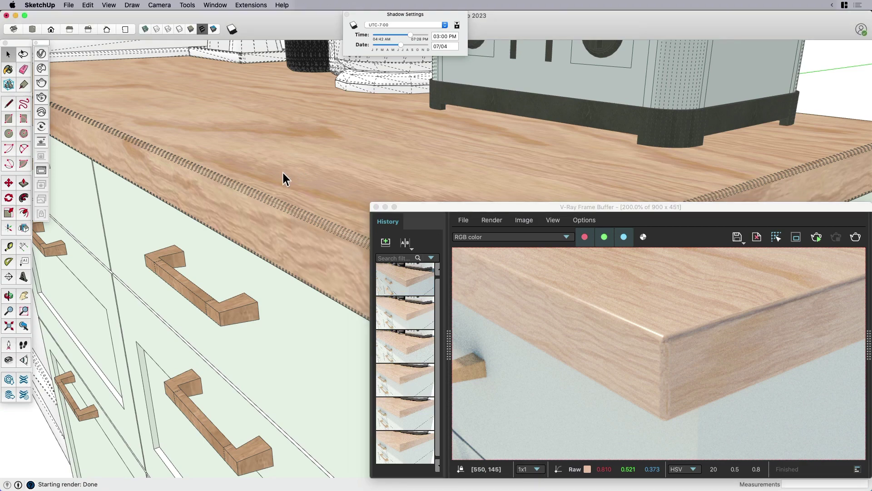
{"action": "scroll", "coordinate": [283, 171], "scroll_direction": "down", "scroll_amount": 6}
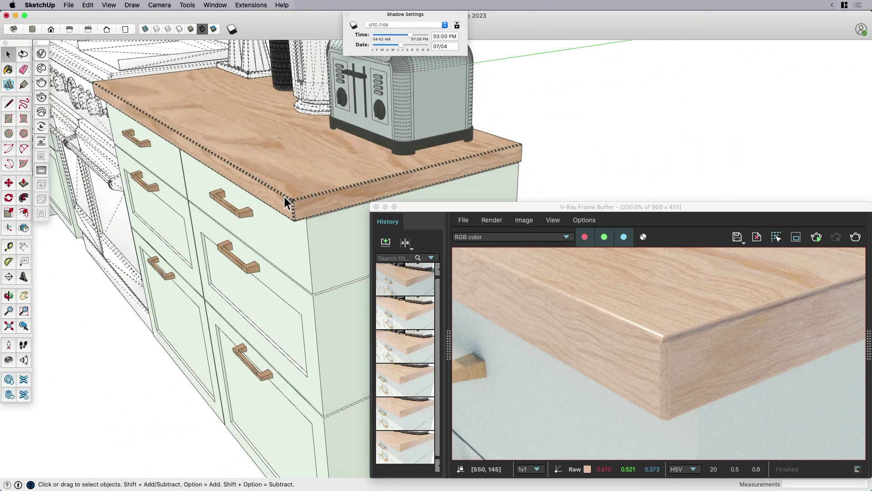
{"action": "scroll", "coordinate": [285, 197], "scroll_direction": "up", "scroll_amount": 4}
{"action": "scroll", "coordinate": [287, 206], "scroll_direction": "up", "scroll_amount": 3}
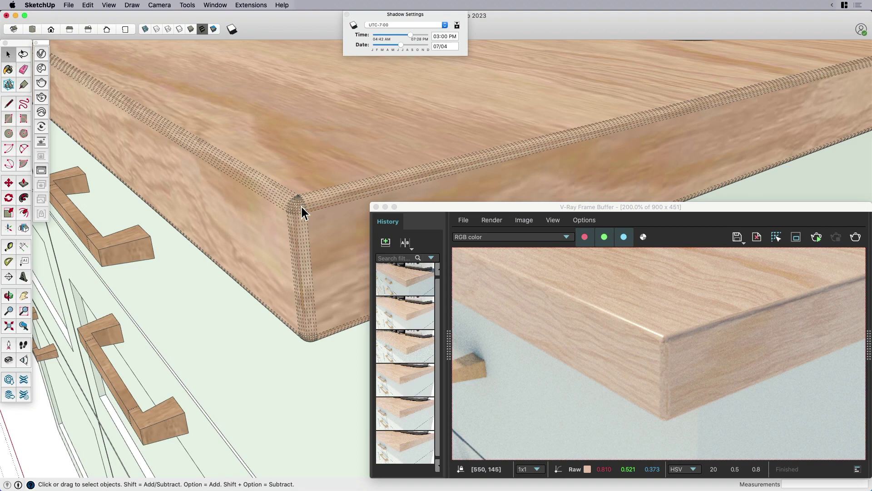
{"action": "key", "text": "super+z"}
{"action": "key", "text": "super+z"}
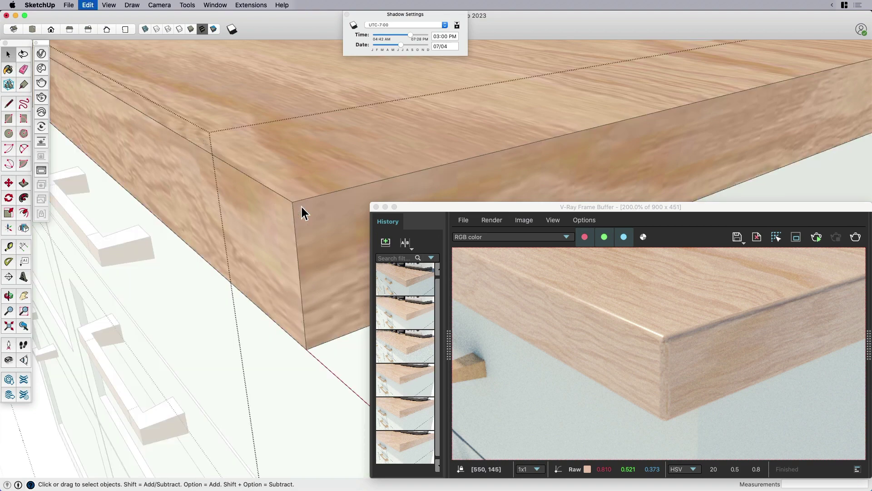
Step: Move the Frame Buffer aside, clear the selection and collapse Shadow Settings
{"action": "scroll", "coordinate": [299, 203], "scroll_direction": "up", "scroll_amount": 3}
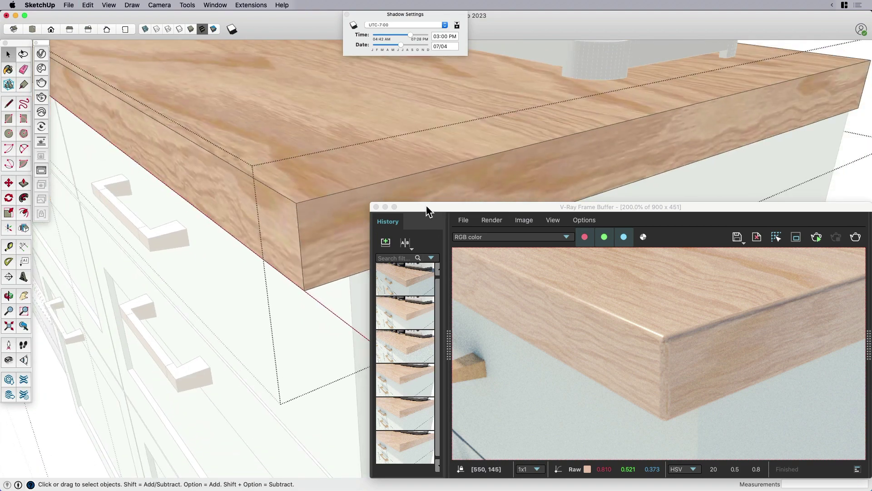
{"action": "mouse_move", "coordinate": [426, 210]}
{"action": "left_mouse_down"}
{"action": "mouse_move", "coordinate": [705, 218]}
{"action": "mouse_move", "coordinate": [751, 205]}
{"action": "left_mouse_up"}
{"action": "scroll", "coordinate": [590, 234], "scroll_direction": "down", "scroll_amount": 5}
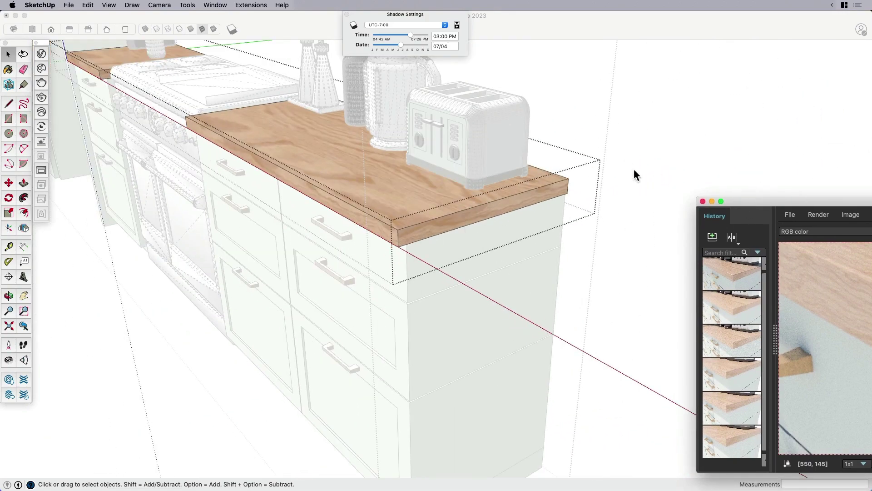
{"action": "left_click", "coordinate": [645, 167]}
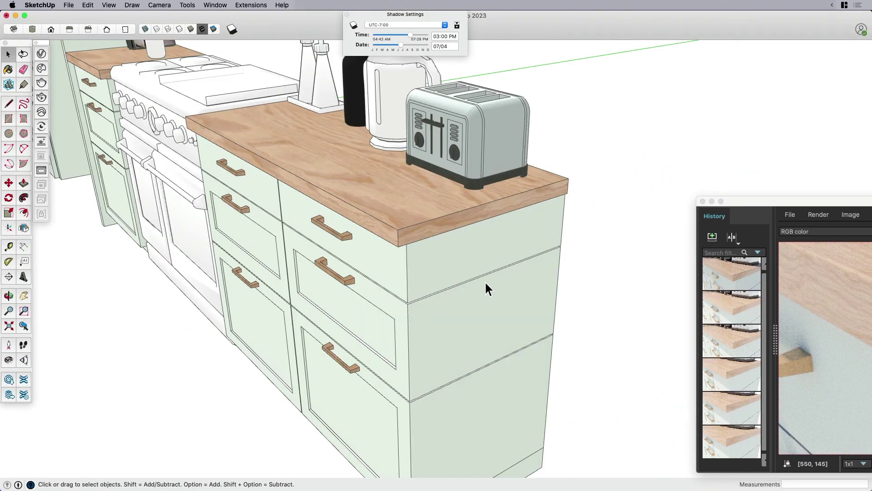
{"action": "left_click", "coordinate": [402, 15]}
{"action": "key", "text": "h"}
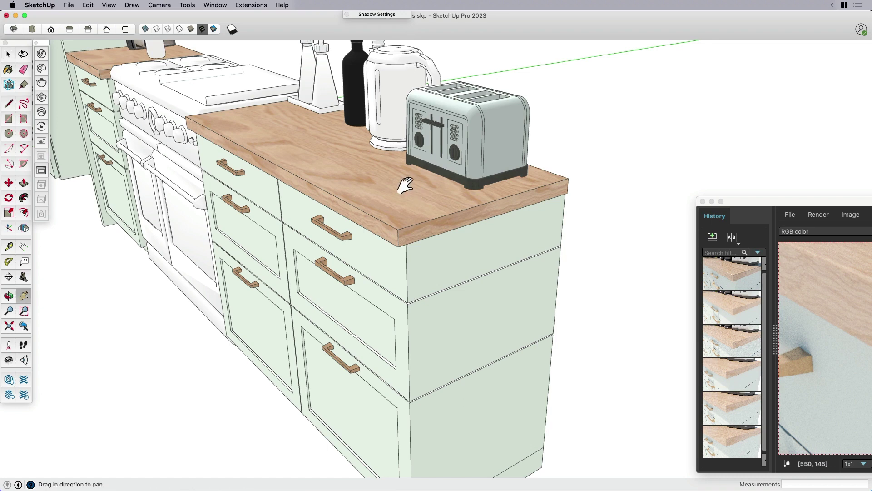
{"action": "left_click_drag", "start_coordinate": [405, 185], "coordinate": [412, 235]}
{"action": "key", "text": "space"}
{"action": "left_click_drag", "start_coordinate": [785, 200], "coordinate": [741, 205]}
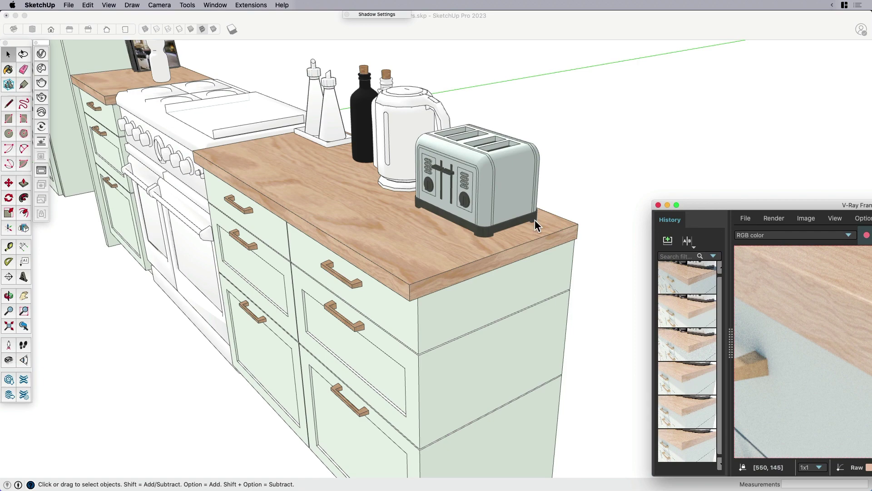
{"action": "scroll", "coordinate": [409, 280], "scroll_direction": "down", "scroll_amount": 3}
{"action": "left_click", "coordinate": [431, 300]}
{"action": "double_click", "coordinate": [434, 293]}
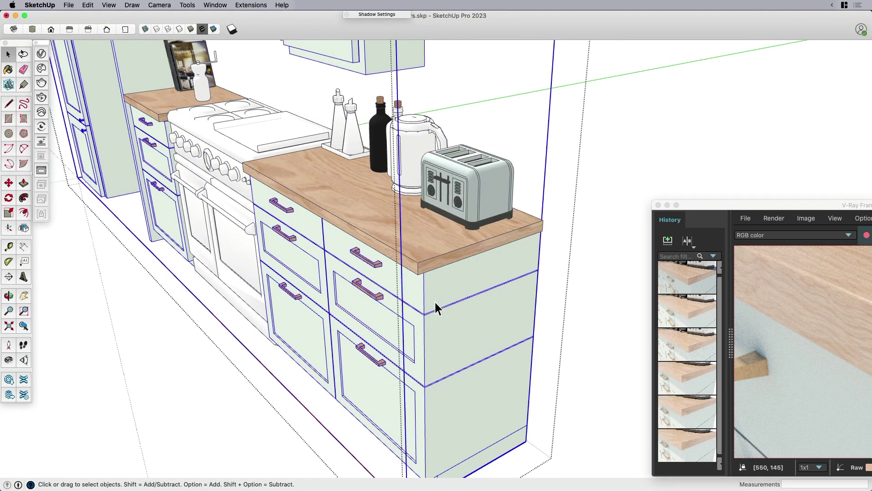
{"action": "double_click", "coordinate": [435, 298]}
{"action": "double_click", "coordinate": [440, 293]}
{"action": "left_click", "coordinate": [440, 290]}
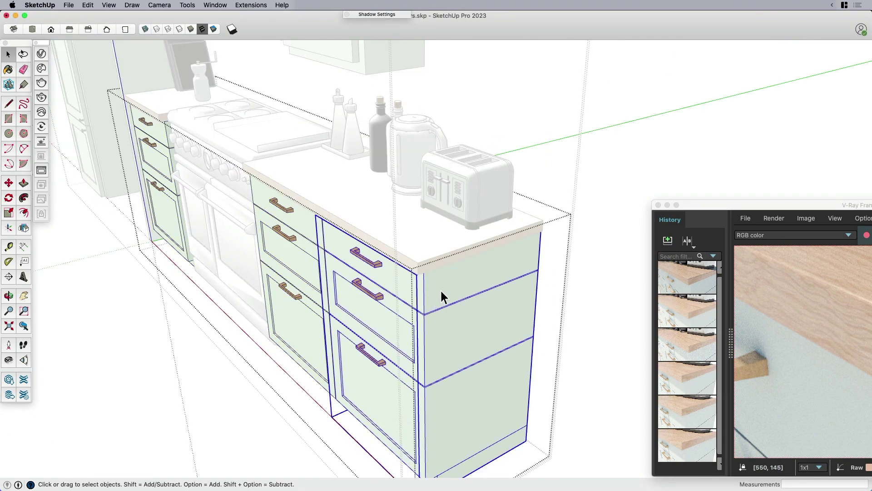
{"action": "double_click", "coordinate": [440, 291]}
{"action": "left_click", "coordinate": [462, 285]}
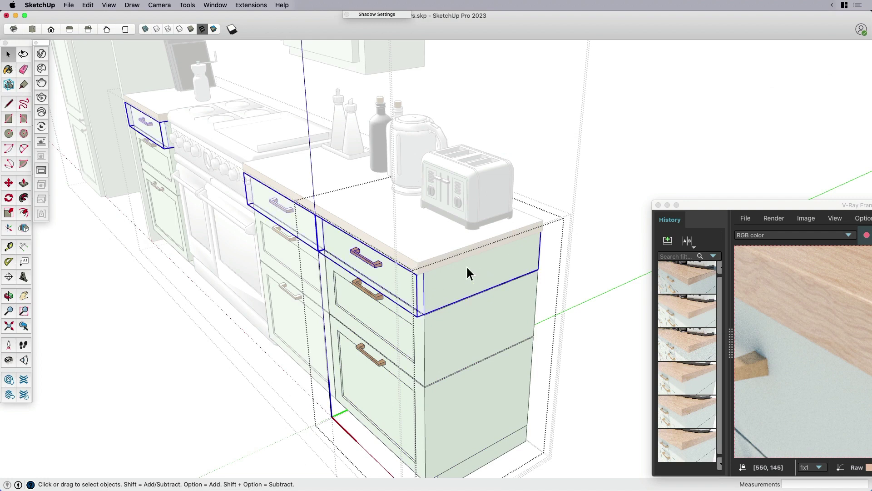
{"action": "left_click", "coordinate": [468, 341]}
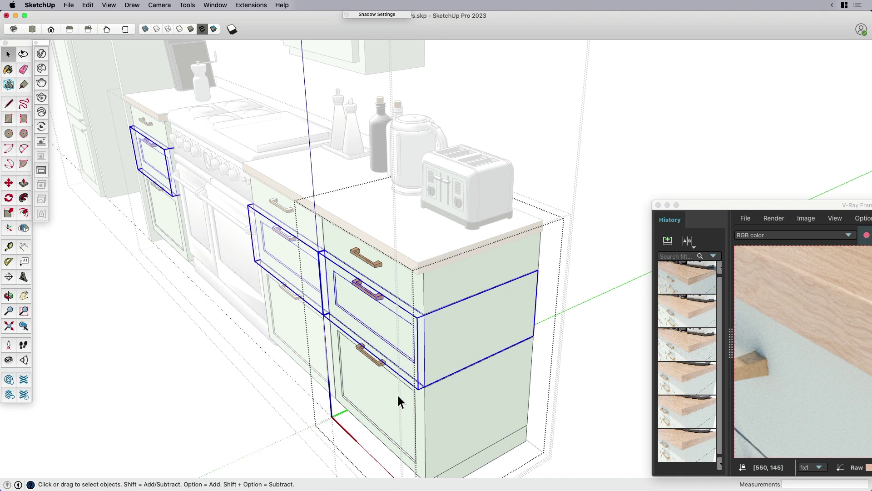
{"action": "left_click", "coordinate": [433, 445]}
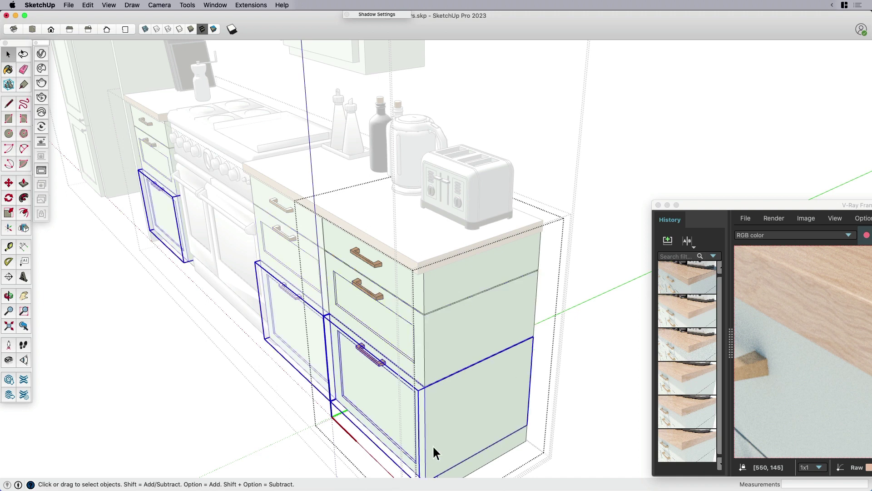
{"action": "left_click", "coordinate": [456, 320]}
{"action": "scroll", "coordinate": [425, 264], "scroll_direction": "up", "scroll_amount": 3}
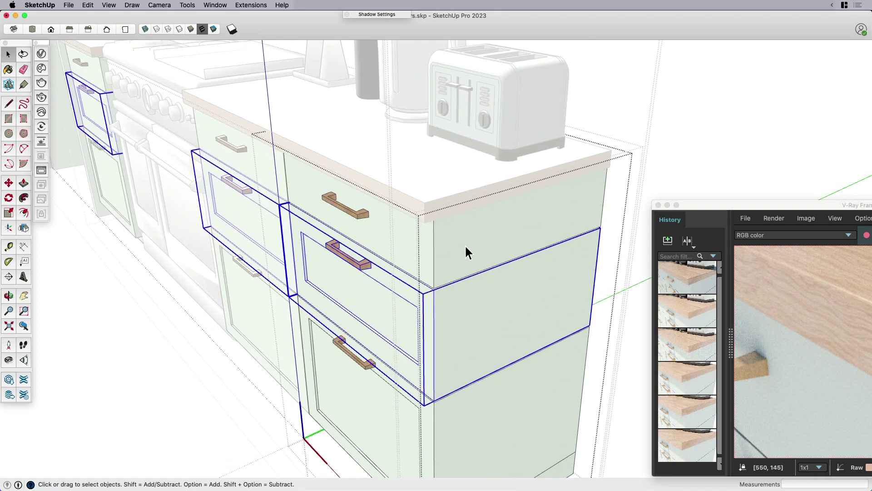
{"action": "scroll", "coordinate": [465, 244], "scroll_direction": "down", "scroll_amount": 3}
{"action": "middle_click_drag", "start_coordinate": [465, 245], "coordinate": [345, 310]}
{"action": "scroll", "coordinate": [345, 310], "scroll_direction": "up", "scroll_amount": 3}
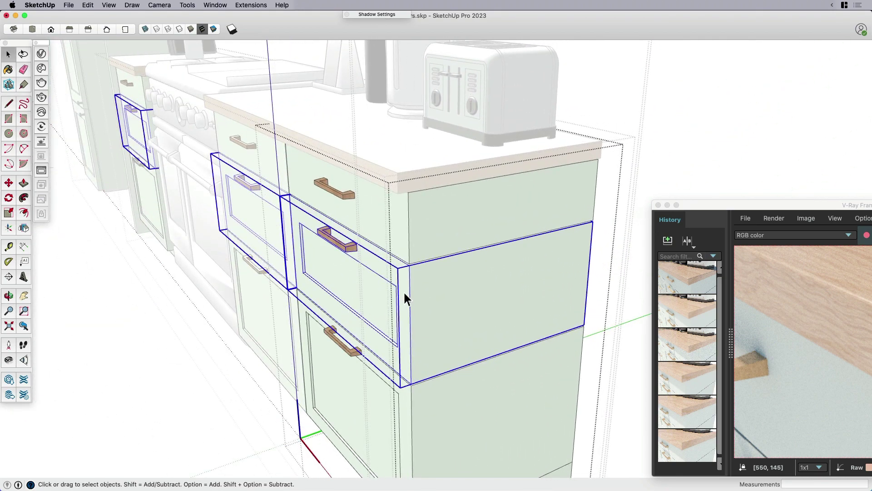
{"action": "scroll", "coordinate": [397, 293], "scroll_direction": "down", "scroll_amount": 2}
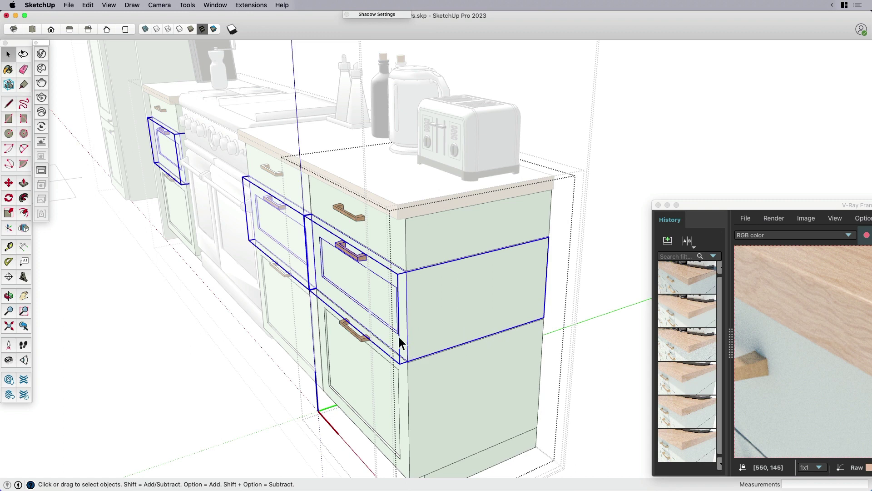
{"action": "left_click", "coordinate": [579, 298]}
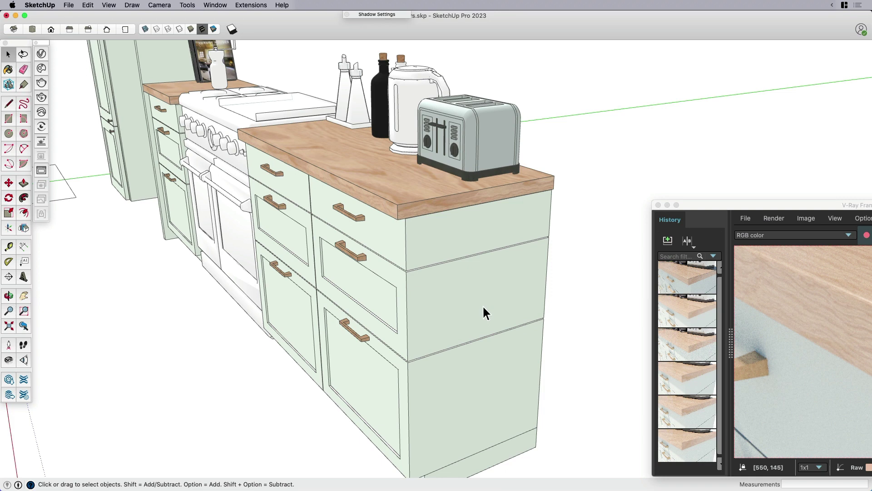
{"action": "key", "text": "h"}
{"action": "left_click_drag", "start_coordinate": [483, 306], "coordinate": [368, 313]}
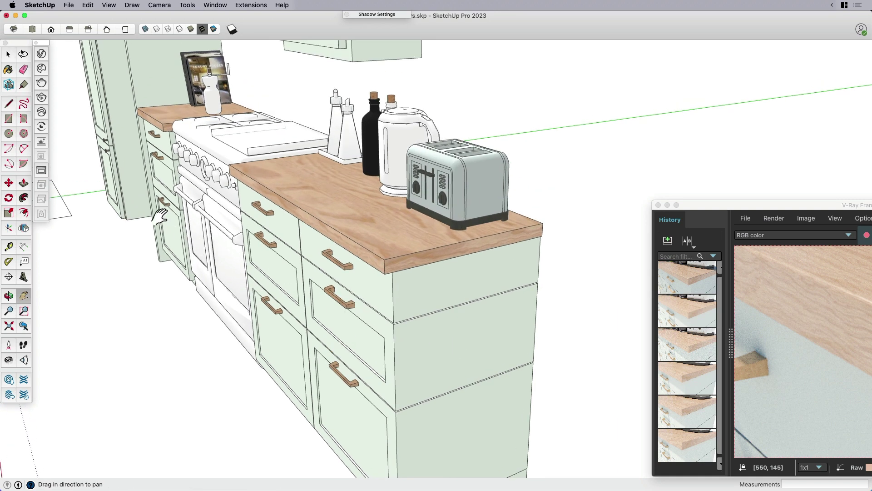
Step: In the V-Ray Asset Editor, inspect Wood Maple 33-41 100cm's normal-map bump
{"action": "left_click", "coordinate": [41, 54]}
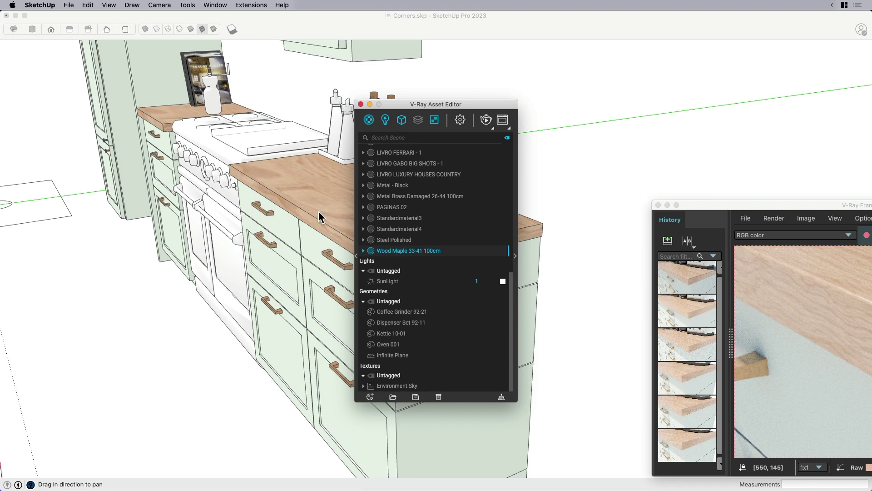
{"action": "left_click", "coordinate": [514, 256]}
{"action": "left_click_drag", "start_coordinate": [548, 106], "coordinate": [472, 71]}
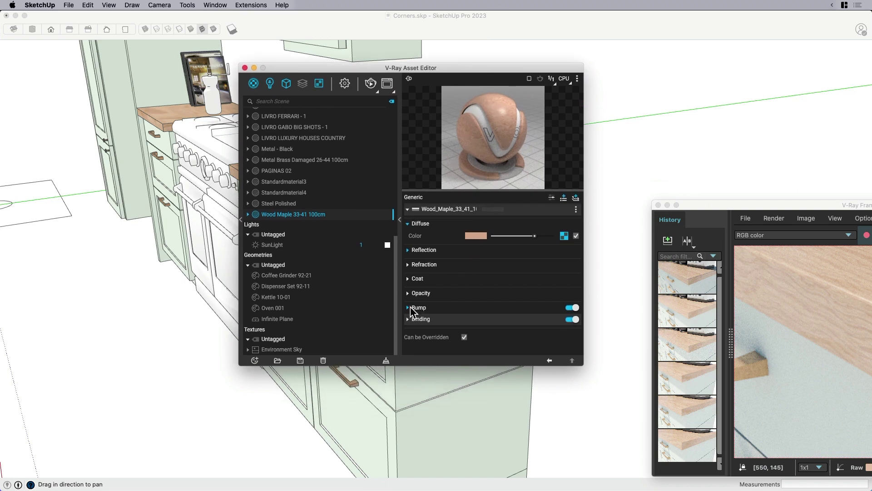
{"action": "left_click", "coordinate": [408, 309]}
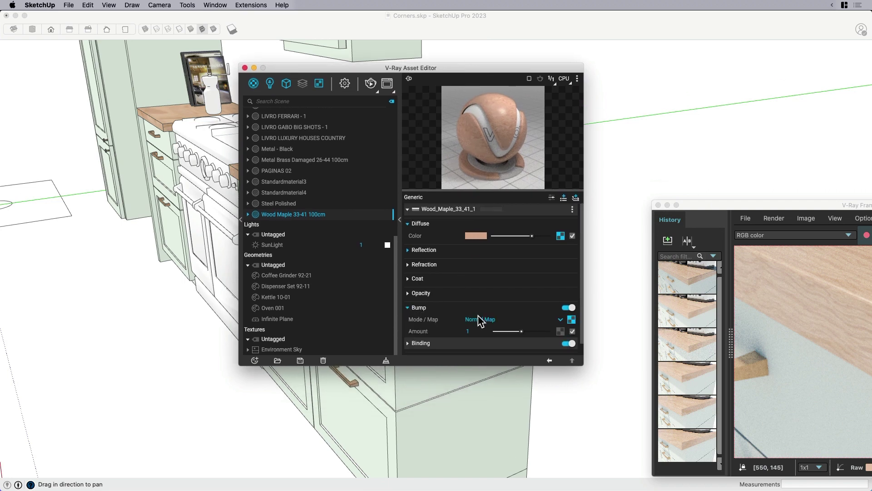
{"action": "left_click", "coordinate": [572, 320]}
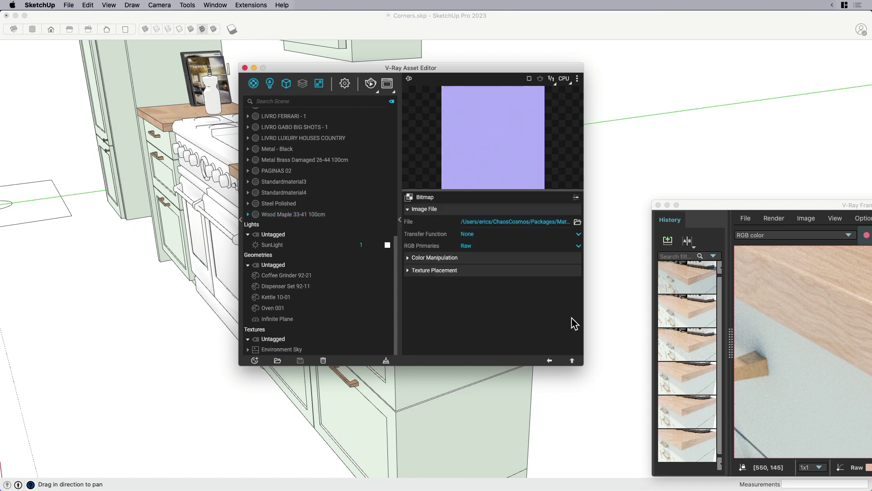
{"action": "left_click_drag", "start_coordinate": [345, 68], "coordinate": [381, 68]}
{"action": "left_click", "coordinate": [543, 361]}
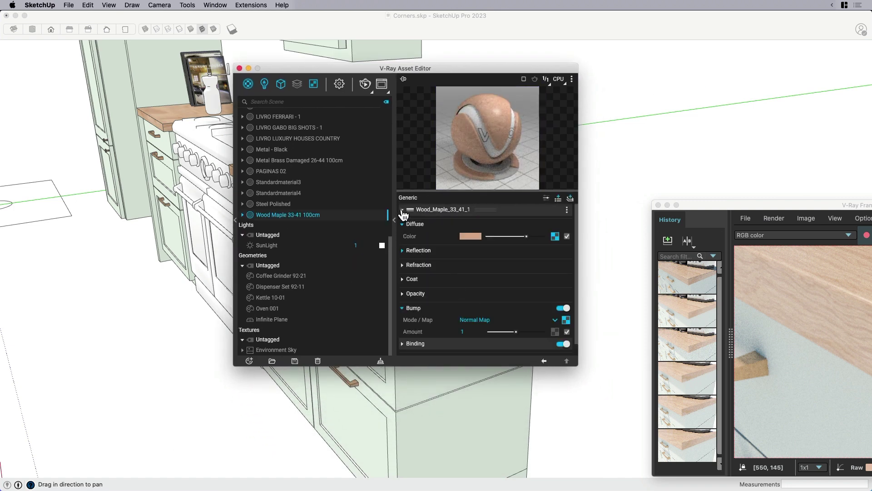
Step: Add a Bump layer to Wood Maple in Bump Map mode with Amount 1
{"action": "left_click", "coordinate": [558, 198]}
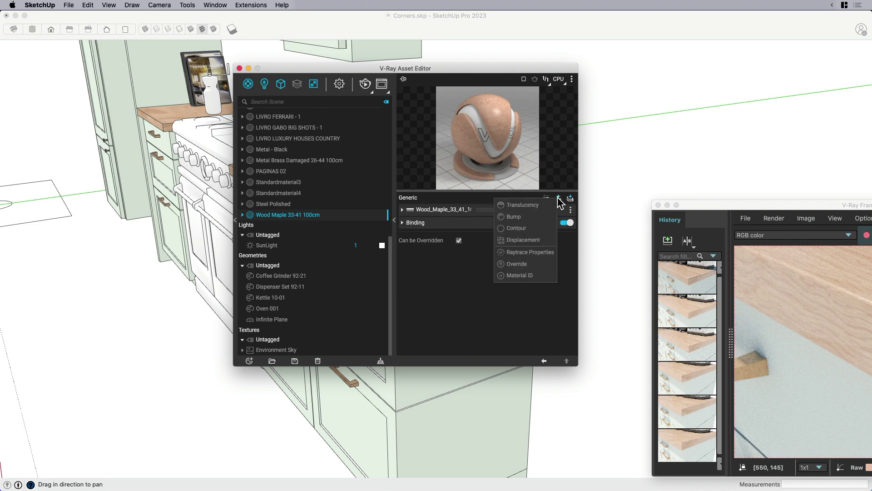
{"action": "left_click", "coordinate": [512, 217]}
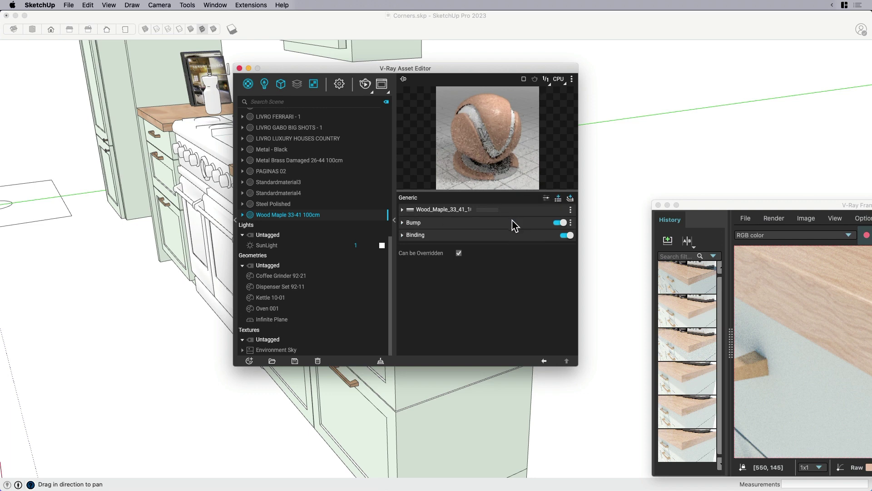
{"action": "left_click", "coordinate": [403, 223]}
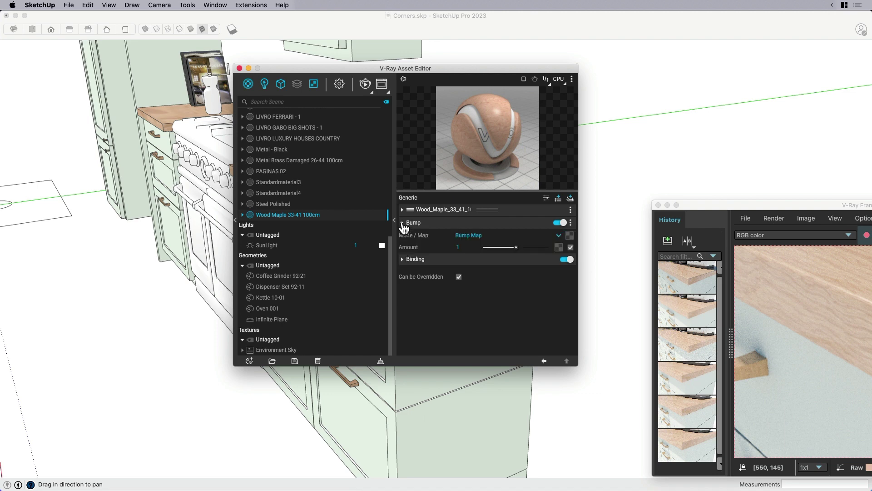
Step: Use an Edges texture as the bump map with a width of 0.25 scene units
{"action": "left_click", "coordinate": [571, 240]}
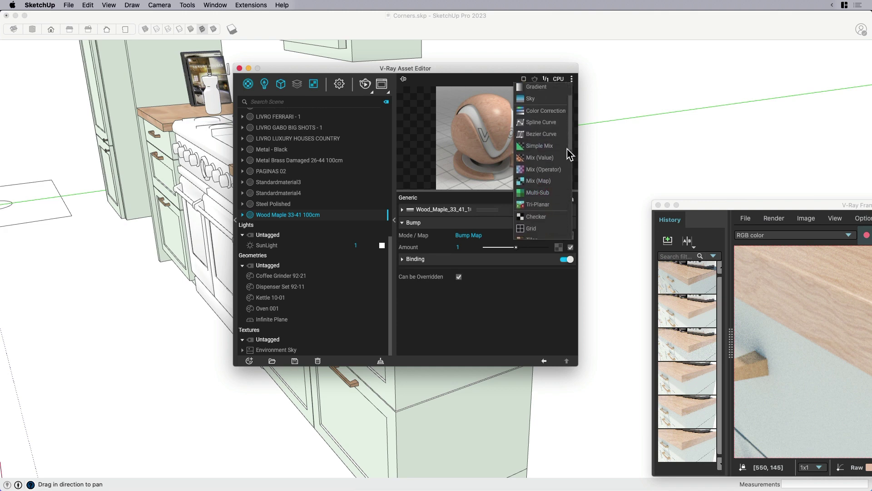
{"action": "left_click_drag", "start_coordinate": [567, 149], "coordinate": [568, 241]}
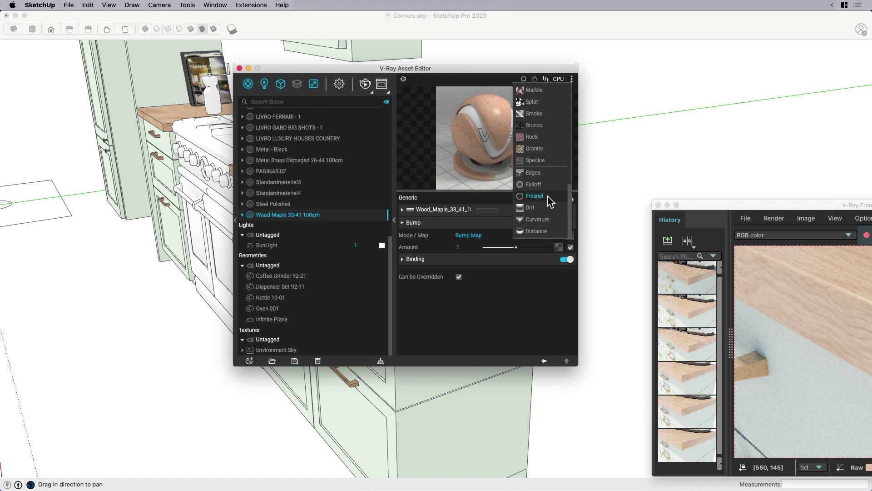
{"action": "left_click", "coordinate": [533, 173]}
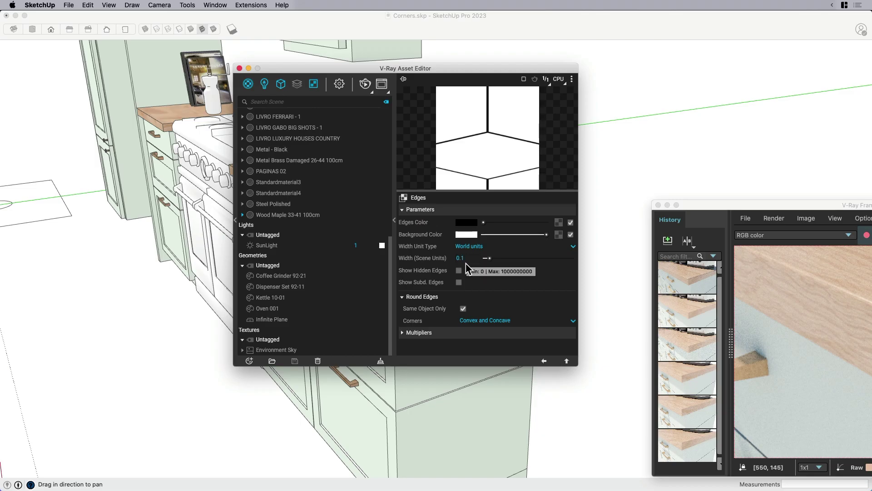
{"action": "double_click", "coordinate": [465, 258]}
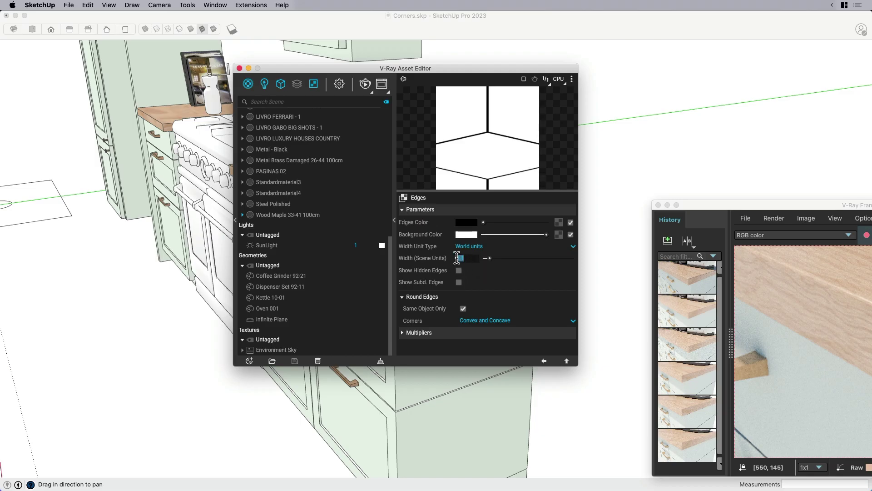
{"action": "type", "text": ".25"}
{"action": "key", "text": "Return"}
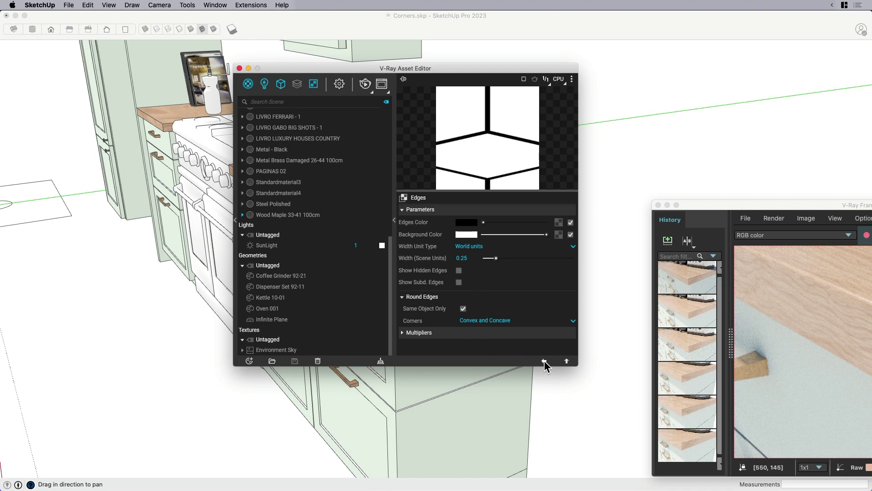
Step: Set the Wood Maple 33-41 100cm bump mode to Local Space Bump, keeping Amount 1
{"action": "left_click", "coordinate": [544, 361]}
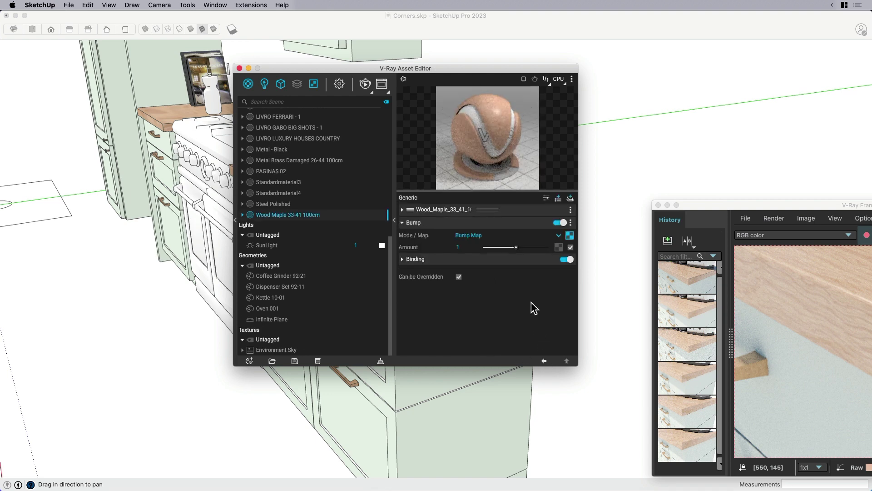
{"action": "left_click", "coordinate": [466, 237]}
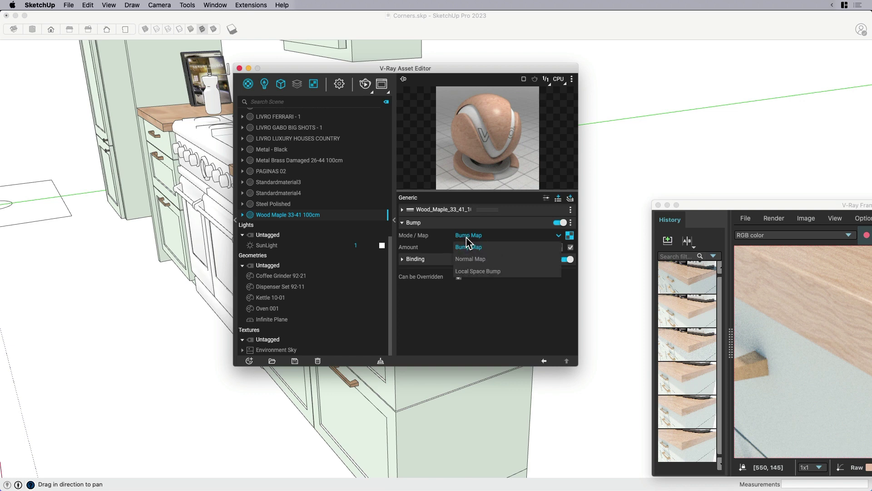
{"action": "left_click", "coordinate": [475, 272]}
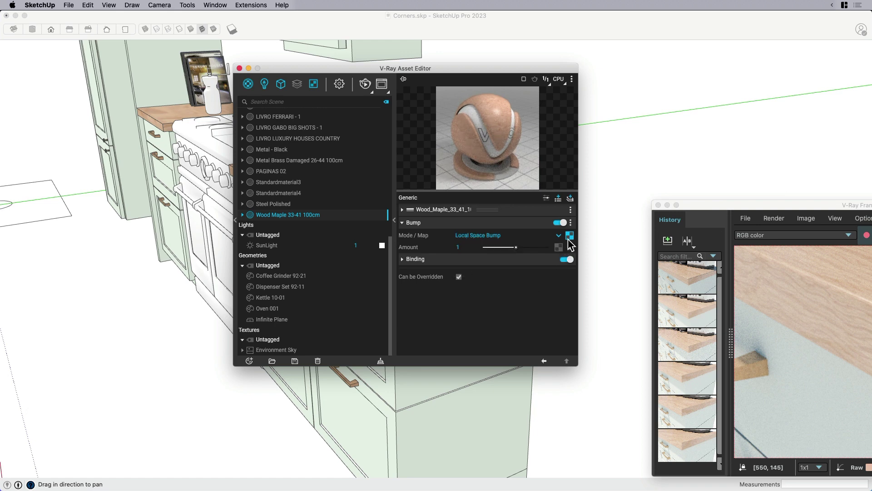
{"action": "left_click", "coordinate": [475, 235]}
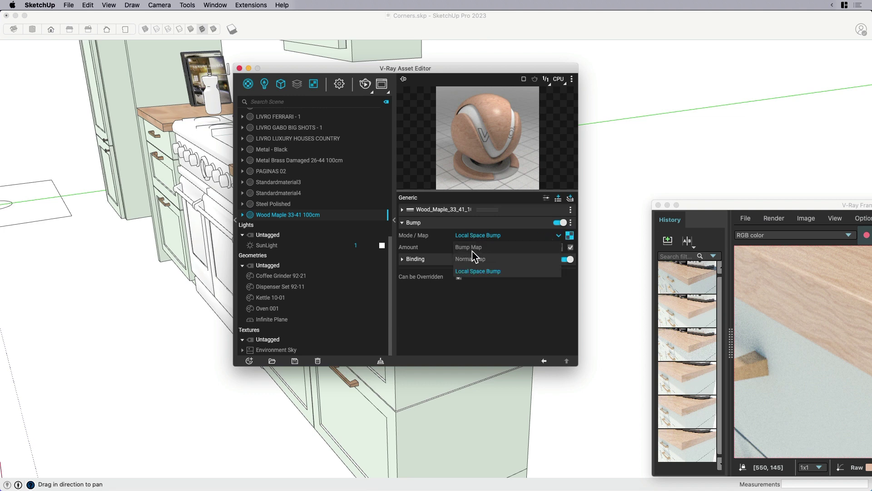
{"action": "left_click", "coordinate": [473, 324]}
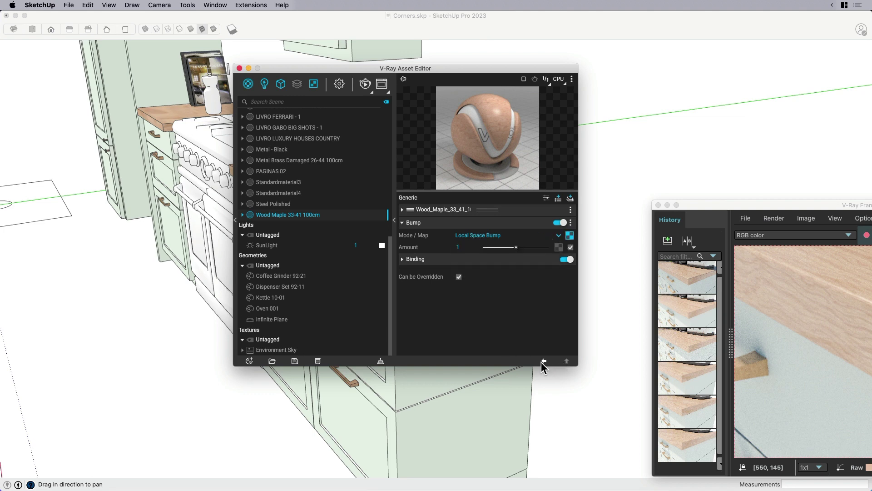
Step: Close the V-Ray Asset Editor and bring the Frame Buffer further onscreen
{"action": "left_click", "coordinate": [239, 68]}
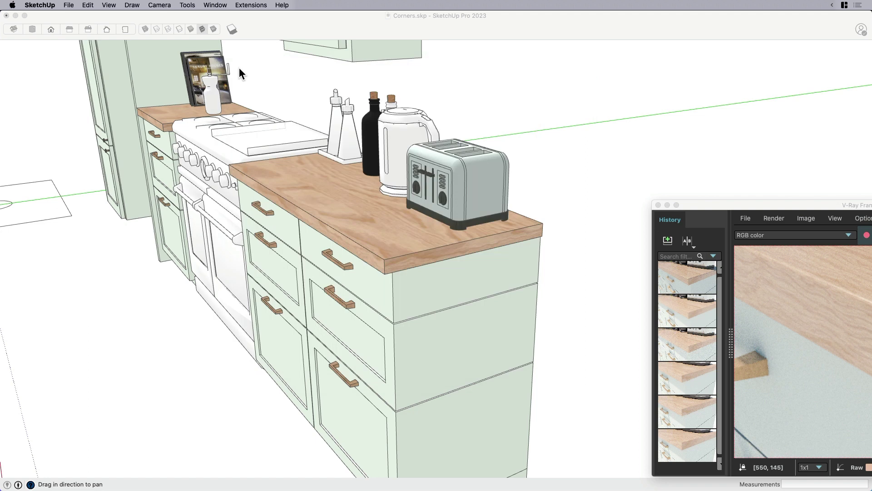
{"action": "key", "text": "space"}
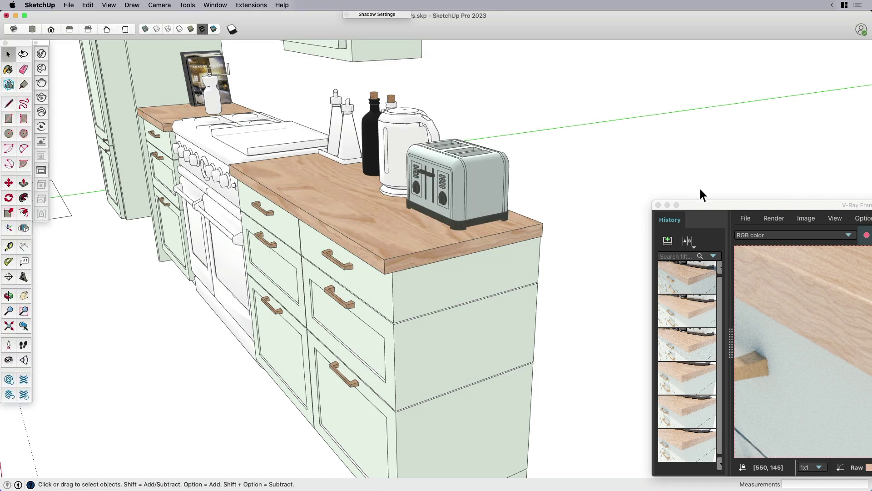
{"action": "left_click_drag", "start_coordinate": [718, 205], "coordinate": [440, 216]}
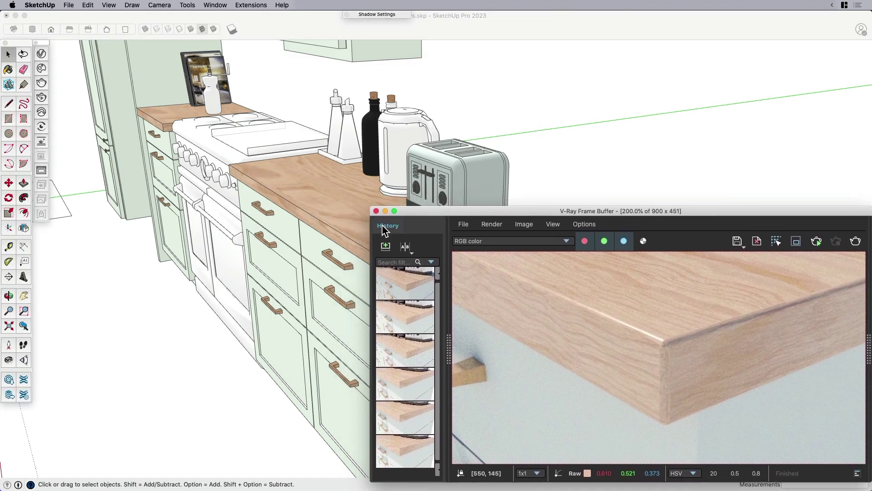
Step: Frame the countertop's front corner in the view and select everything in the model
{"action": "scroll", "coordinate": [328, 258], "scroll_direction": "up", "scroll_amount": 5}
{"action": "mouse_move", "coordinate": [341, 187]}
{"action": "middle_mouse_down"}
{"action": "mouse_move", "coordinate": [199, 189]}
{"action": "mouse_move", "coordinate": [205, 249]}
{"action": "mouse_move", "coordinate": [247, 302]}
{"action": "mouse_move", "coordinate": [199, 272]}
{"action": "middle_mouse_up"}
{"action": "left_click_drag", "start_coordinate": [199, 273], "coordinate": [262, 231]}
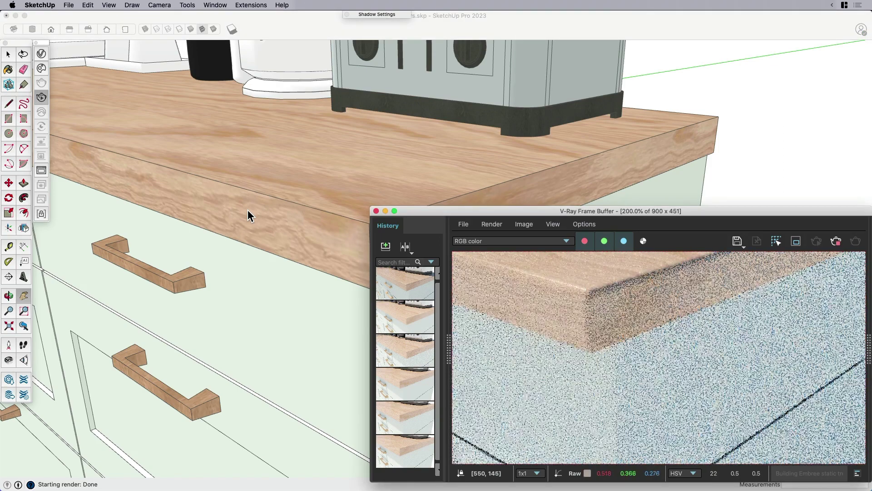
{"action": "left_click", "coordinate": [253, 209]}
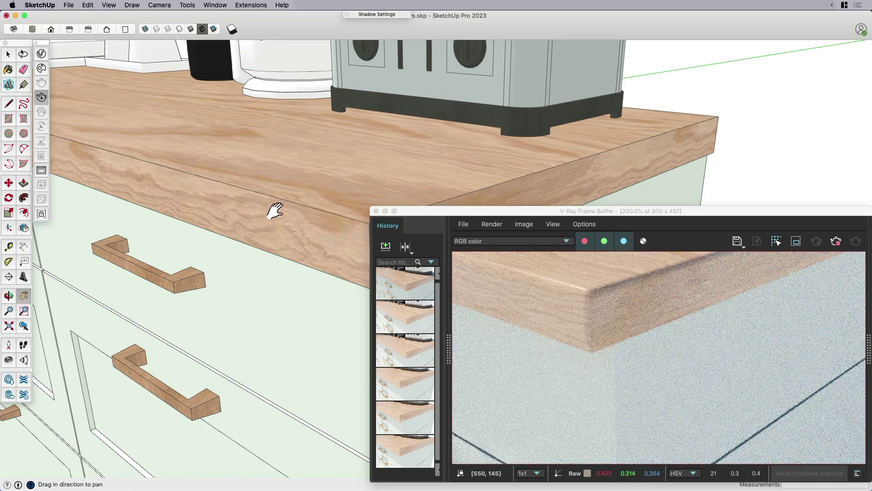
{"action": "left_click_drag", "start_coordinate": [275, 210], "coordinate": [282, 259]}
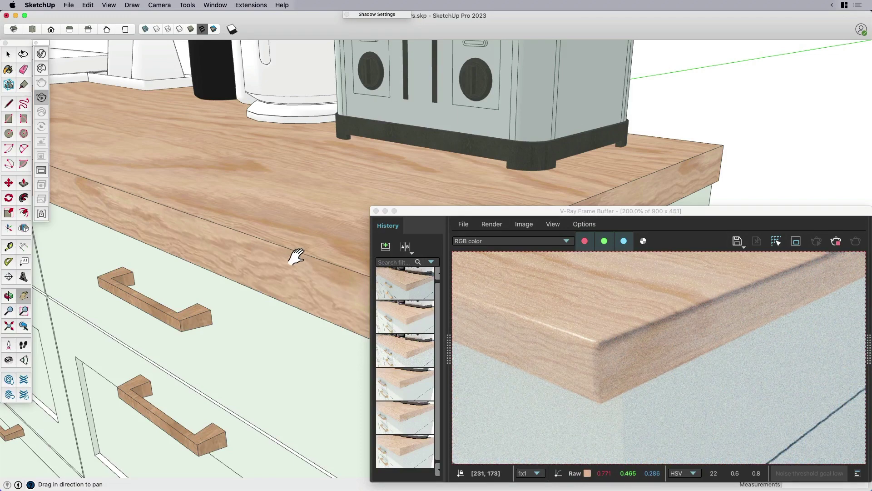
{"action": "left_click_drag", "start_coordinate": [297, 256], "coordinate": [179, 228]}
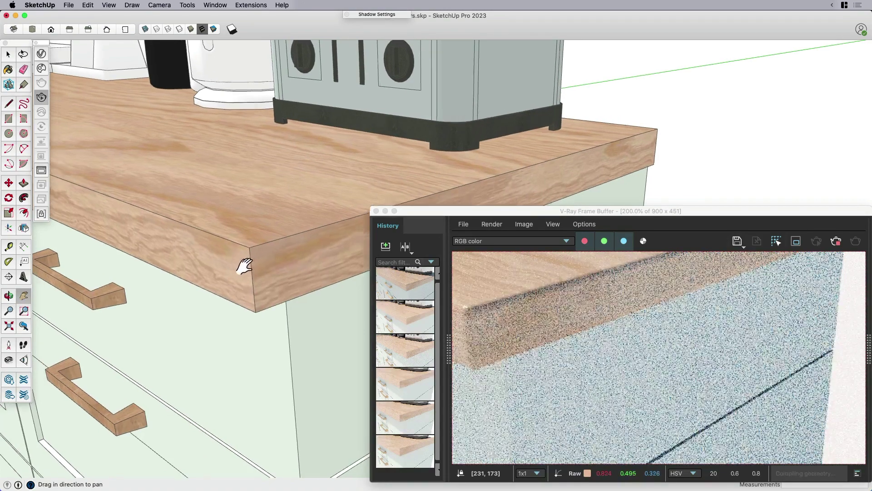
{"action": "left_click_drag", "start_coordinate": [244, 265], "coordinate": [288, 259]}
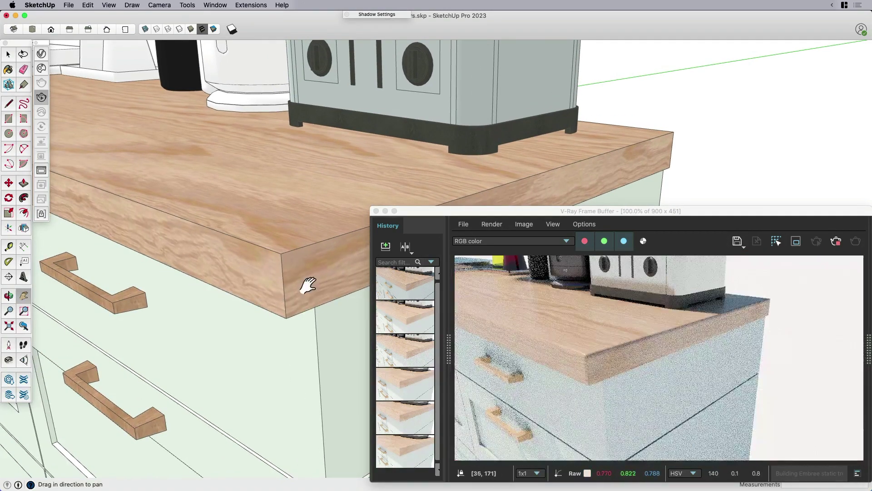
{"action": "key", "text": "space"}
{"action": "key", "text": "super+a"}
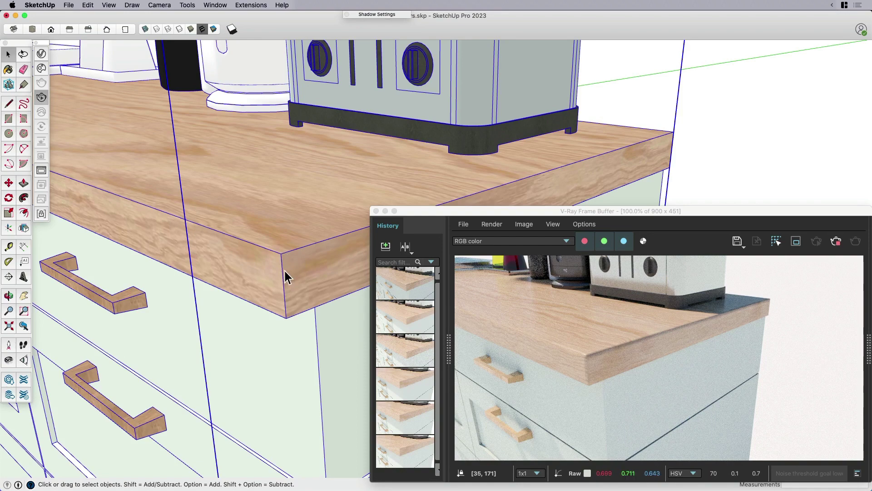
Step: Inside the countertop group, move the vertical corner edge to a new position
{"action": "left_click", "coordinate": [283, 248]}
{"action": "double_click", "coordinate": [282, 248]}
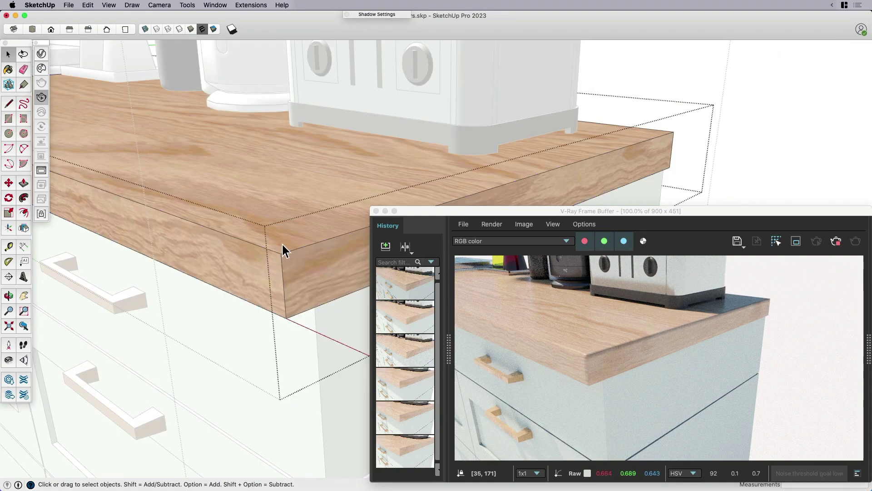
{"action": "left_click_drag", "start_coordinate": [294, 330], "coordinate": [294, 329]}
{"action": "key", "text": "m"}
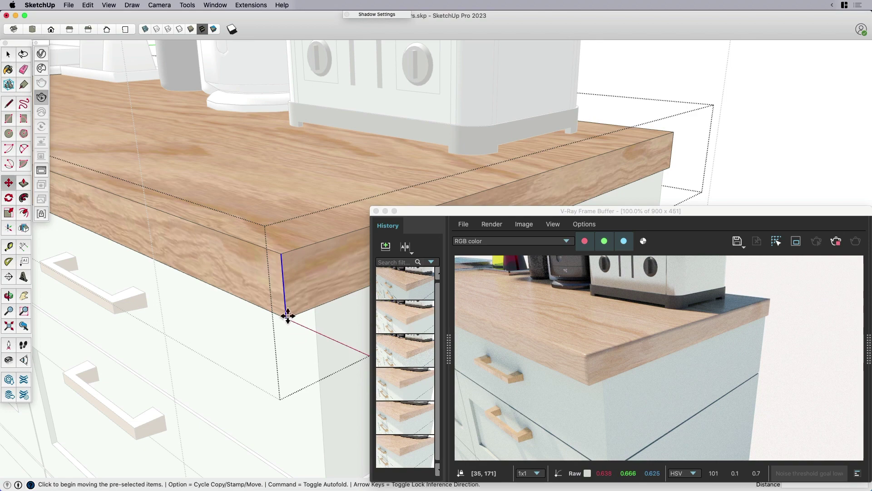
{"action": "left_click", "coordinate": [284, 237]}
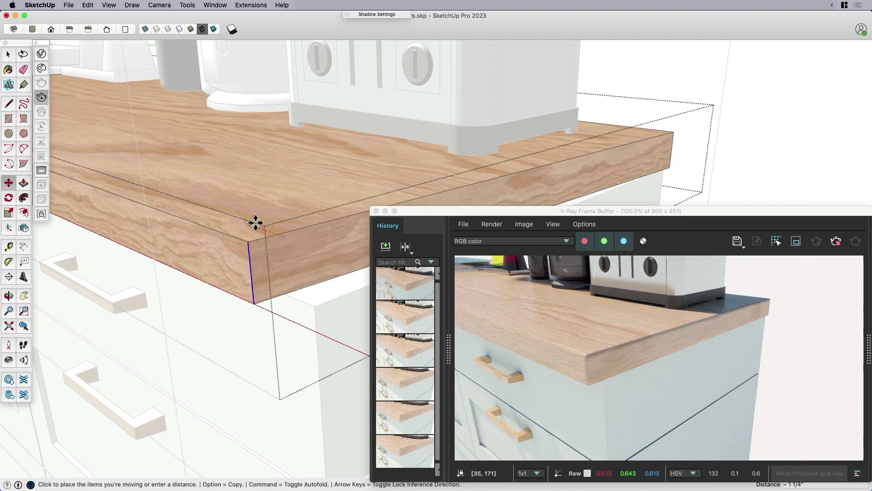
{"action": "left_click", "coordinate": [256, 230]}
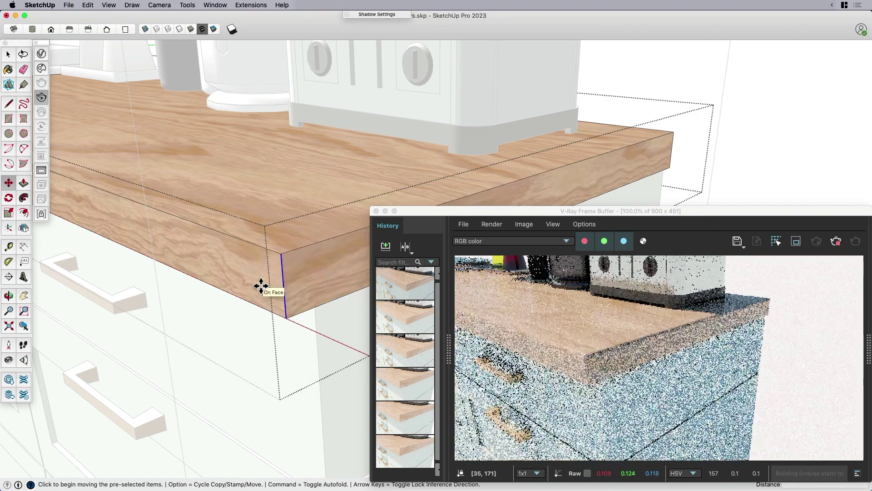
{"action": "scroll", "coordinate": [251, 257], "scroll_direction": "up", "scroll_amount": 4}
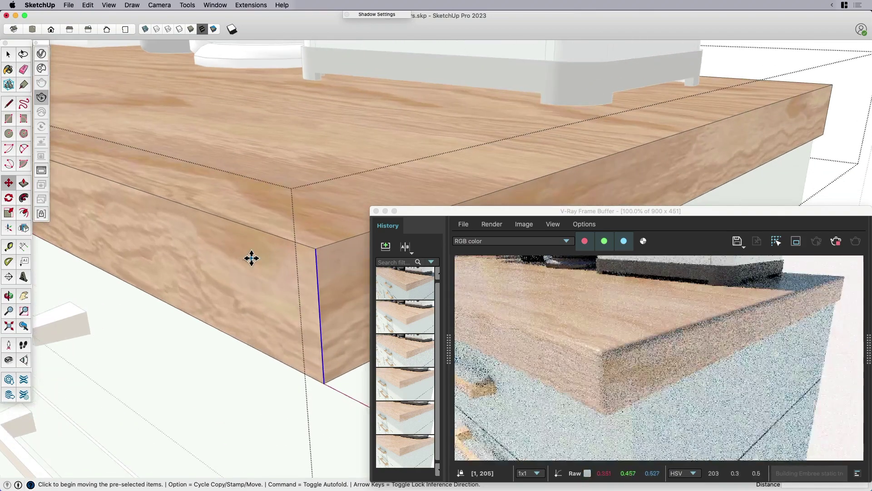
{"action": "key", "text": "space"}
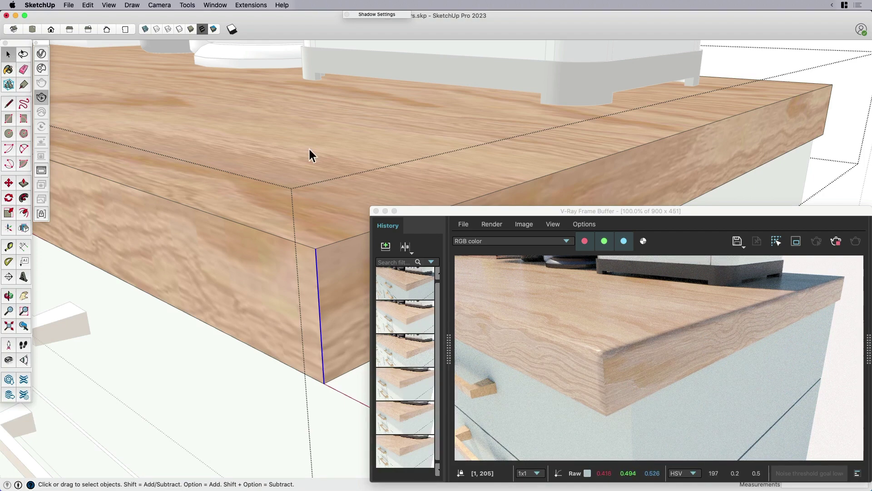
Step: Set the shadow time to 07:44 AM on 07/04
{"action": "left_click", "coordinate": [372, 14]}
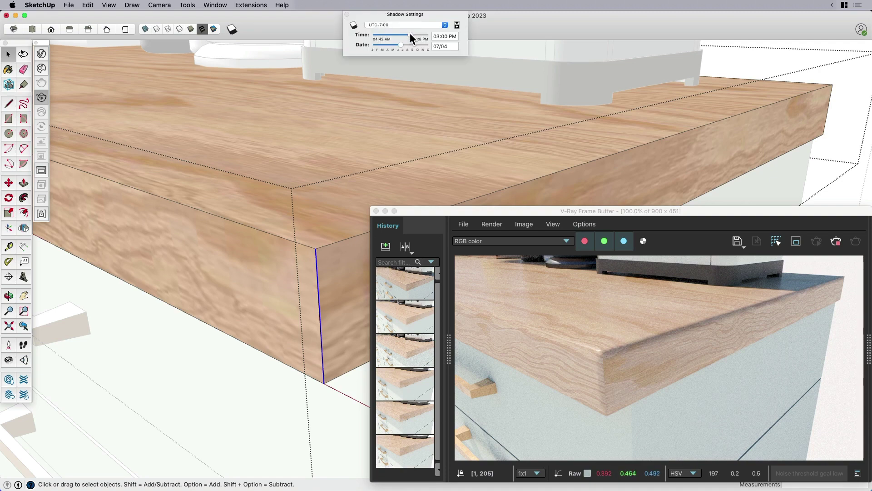
{"action": "left_click_drag", "start_coordinate": [410, 33], "coordinate": [387, 36]}
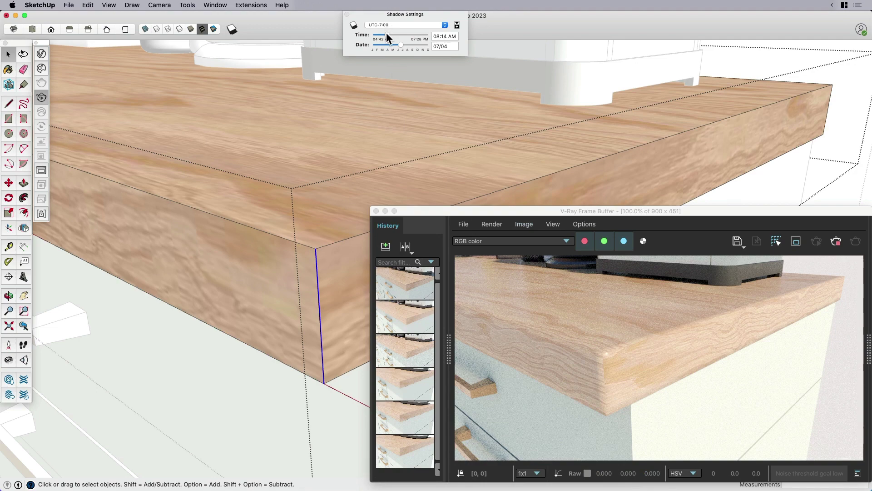
{"action": "left_click_drag", "start_coordinate": [387, 32], "coordinate": [385, 34]}
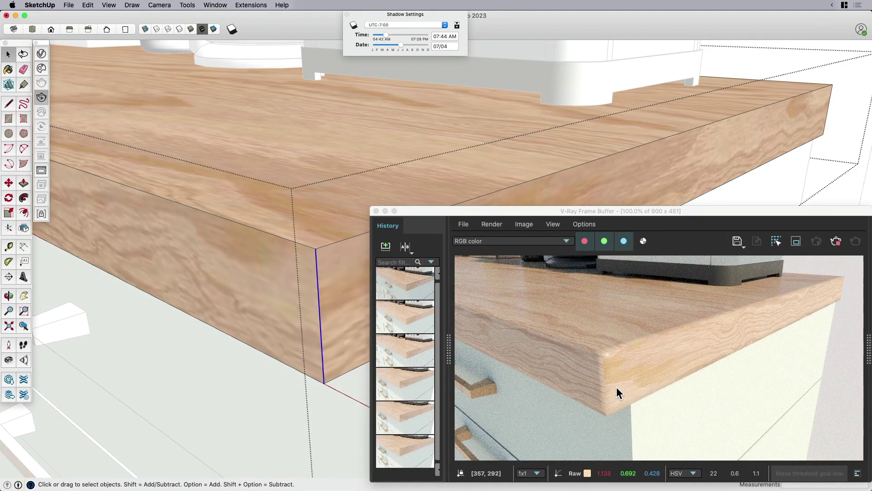
Step: Orbit to a wider, lower frontal view of the countertop and stop the interactive render
{"action": "scroll", "coordinate": [334, 192], "scroll_direction": "down", "scroll_amount": 2}
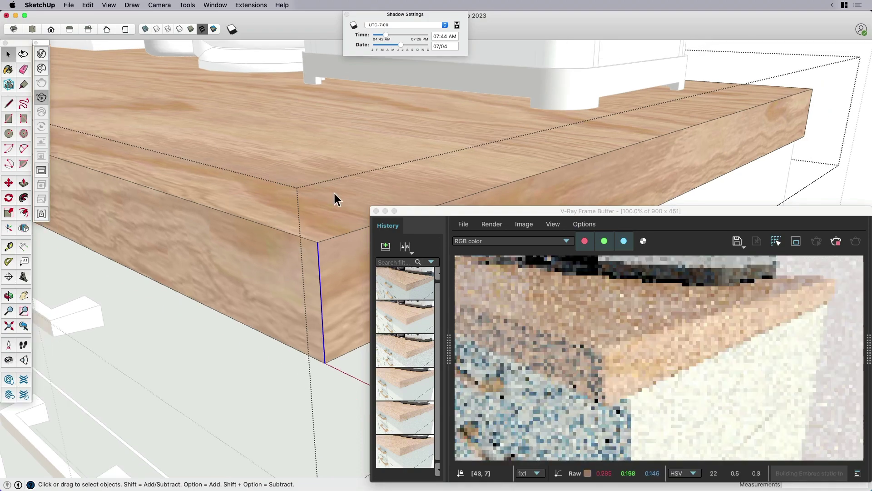
{"action": "mouse_move", "coordinate": [327, 189]}
{"action": "middle_mouse_down"}
{"action": "mouse_move", "coordinate": [323, 157]}
{"action": "mouse_move", "coordinate": [382, 117]}
{"action": "mouse_move", "coordinate": [333, 146]}
{"action": "mouse_move", "coordinate": [293, 185]}
{"action": "mouse_move", "coordinate": [301, 195]}
{"action": "middle_mouse_up"}
{"action": "scroll", "coordinate": [293, 184], "scroll_direction": "down", "scroll_amount": 4}
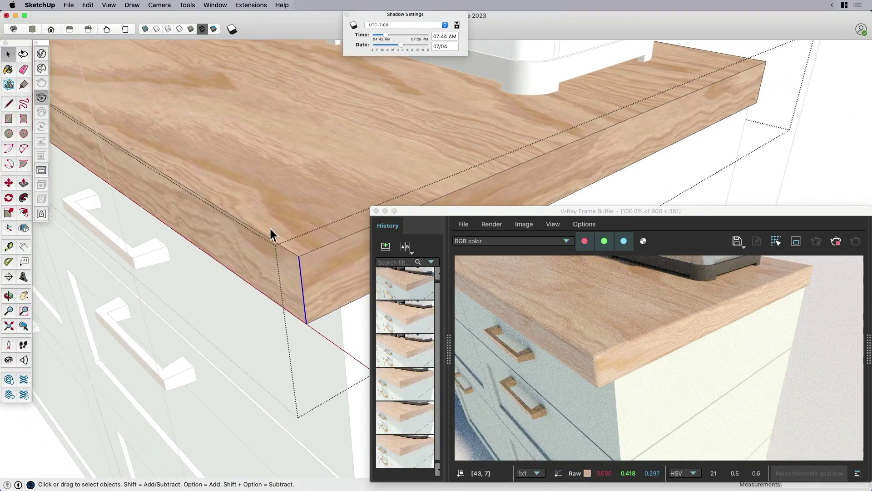
{"action": "mouse_move", "coordinate": [229, 315]}
{"action": "middle_mouse_down"}
{"action": "mouse_move", "coordinate": [272, 259]}
{"action": "mouse_move", "coordinate": [239, 259]}
{"action": "middle_mouse_up"}
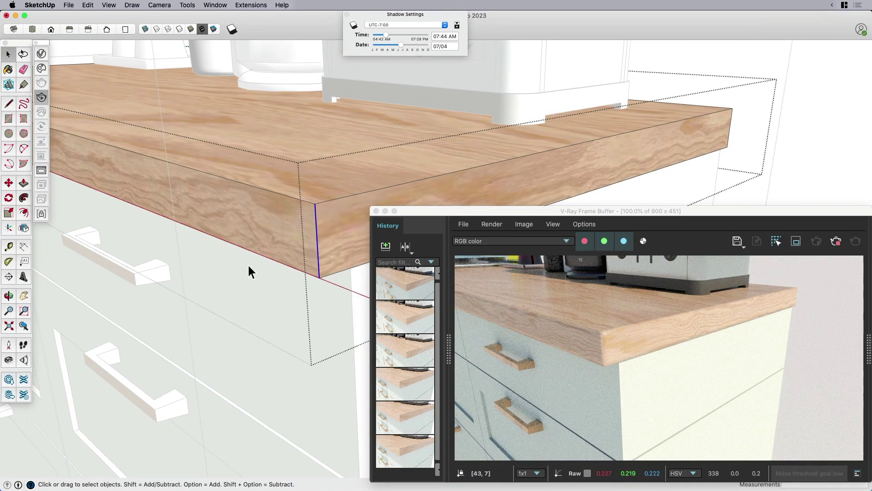
{"action": "mouse_move", "coordinate": [206, 281]}
{"action": "middle_mouse_down"}
{"action": "mouse_move", "coordinate": [249, 241]}
{"action": "mouse_move", "coordinate": [285, 228]}
{"action": "mouse_move", "coordinate": [246, 282]}
{"action": "middle_mouse_up"}
{"action": "scroll", "coordinate": [248, 280], "scroll_direction": "down", "scroll_amount": 3}
{"action": "scroll", "coordinate": [726, 168], "scroll_direction": "up", "scroll_amount": 3}
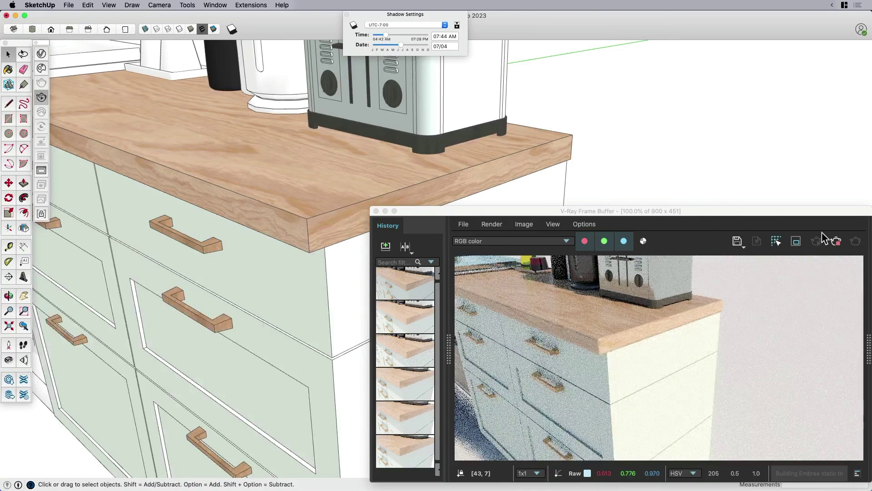
{"action": "left_click", "coordinate": [836, 241]}
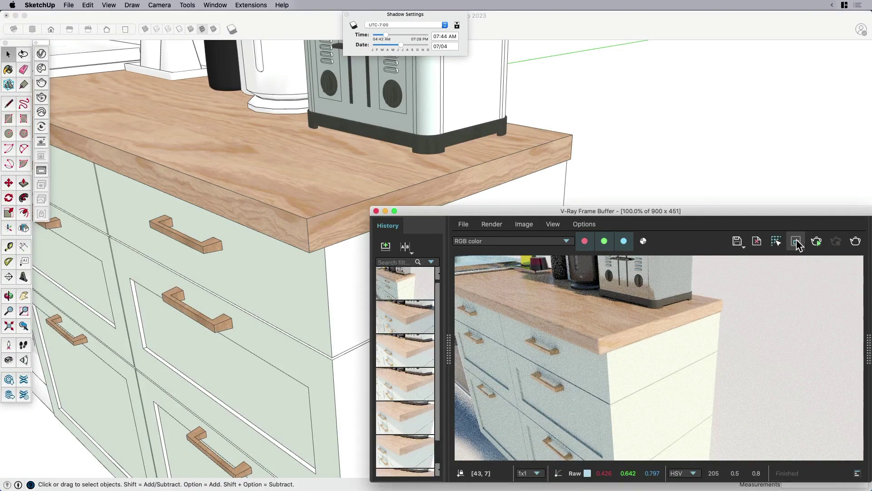